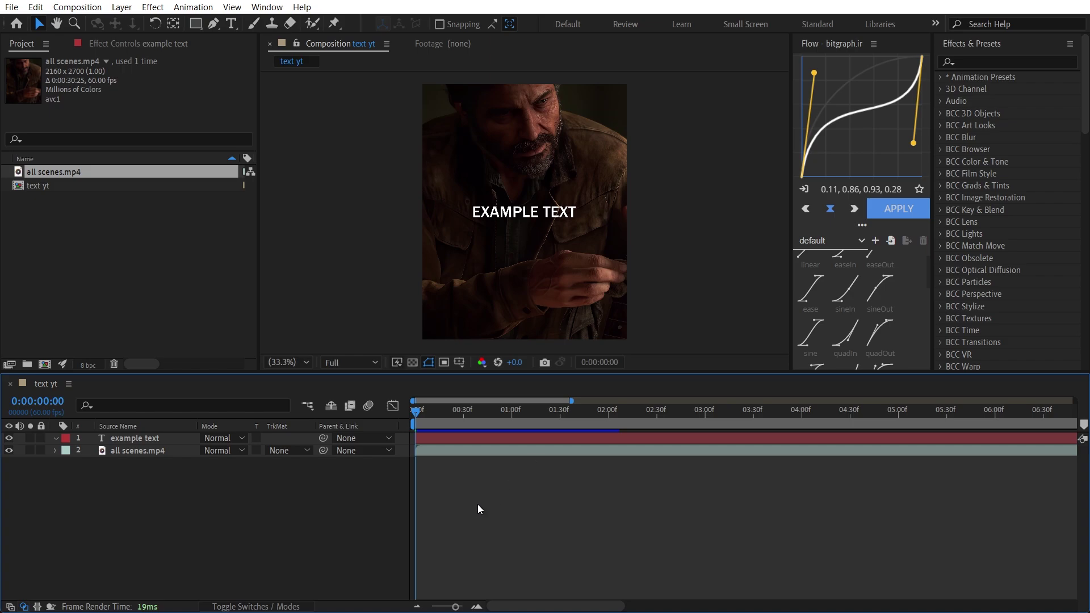
Step: Apply Deep Glow from Effects & Presets to the example text layer
left_click(516, 438)
left_click(989, 59)
type("deep")
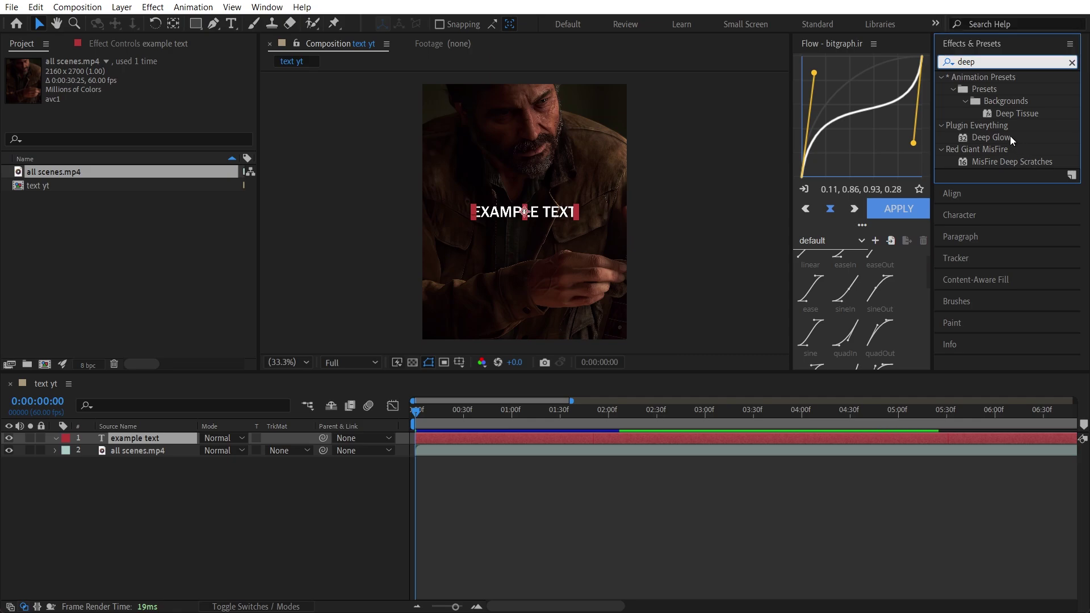
left_click_drag(1010, 137, 425, 442)
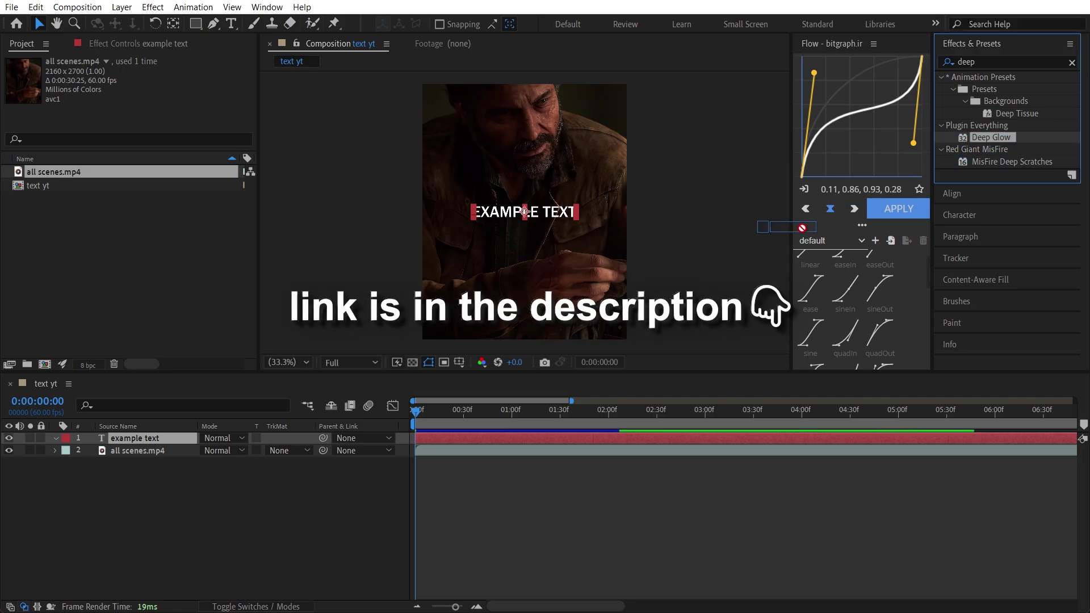
Step: Set the Deep Glow Radius to 300 and Exposure to 0.3
left_click(152, 97)
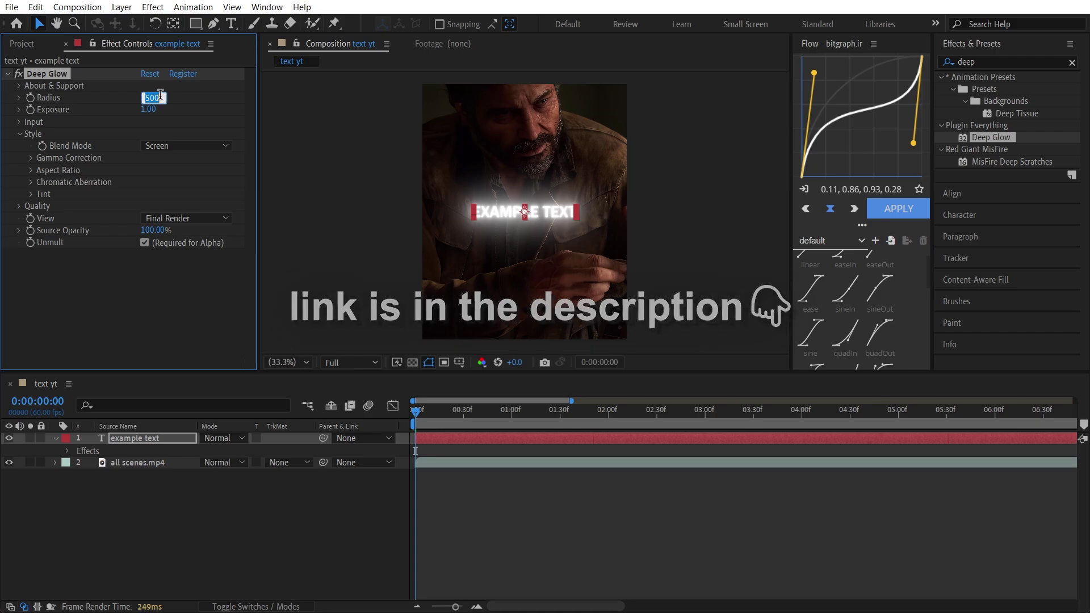
type("300.")
key("Return")
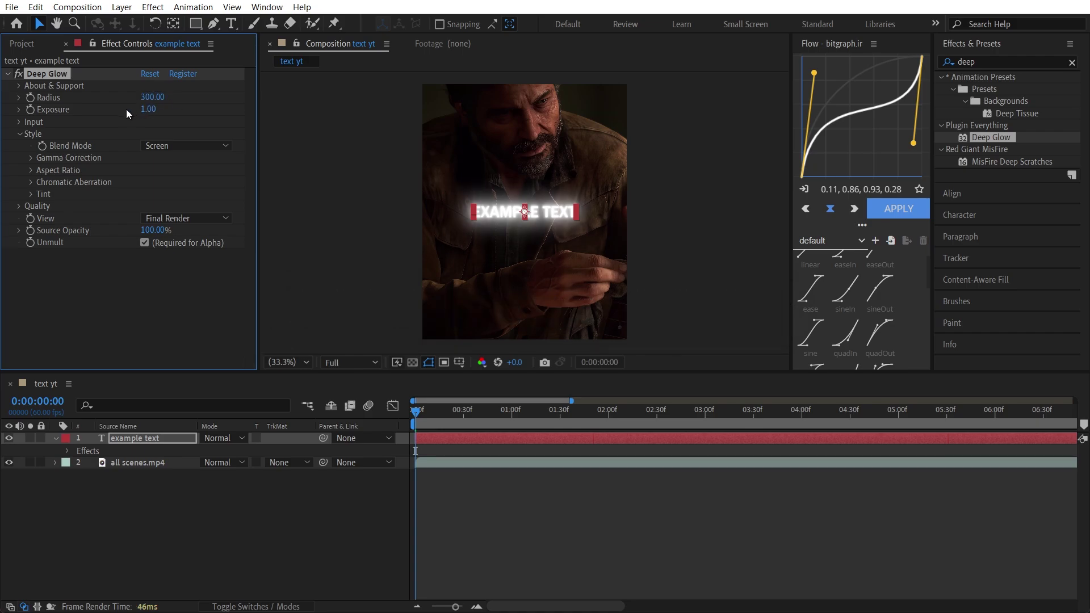
left_click(148, 109)
type("0.3")
key("Return")
left_click(1049, 63)
type("g")
type("drop sh")
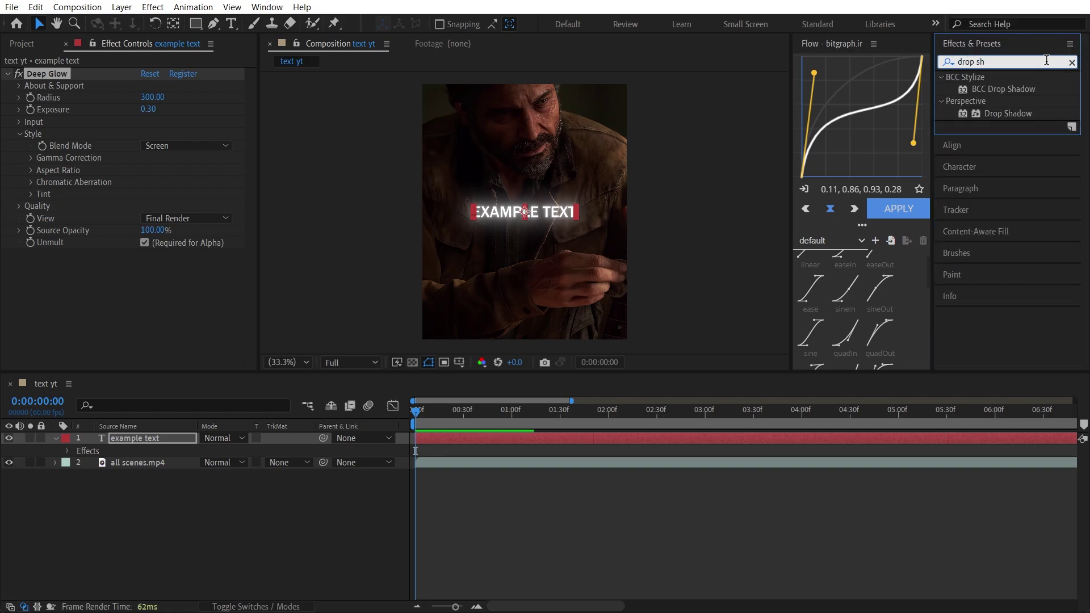
Step: Add a Drop Shadow to the text with 100% opacity and distance 8
left_click_drag(990, 112, 398, 278)
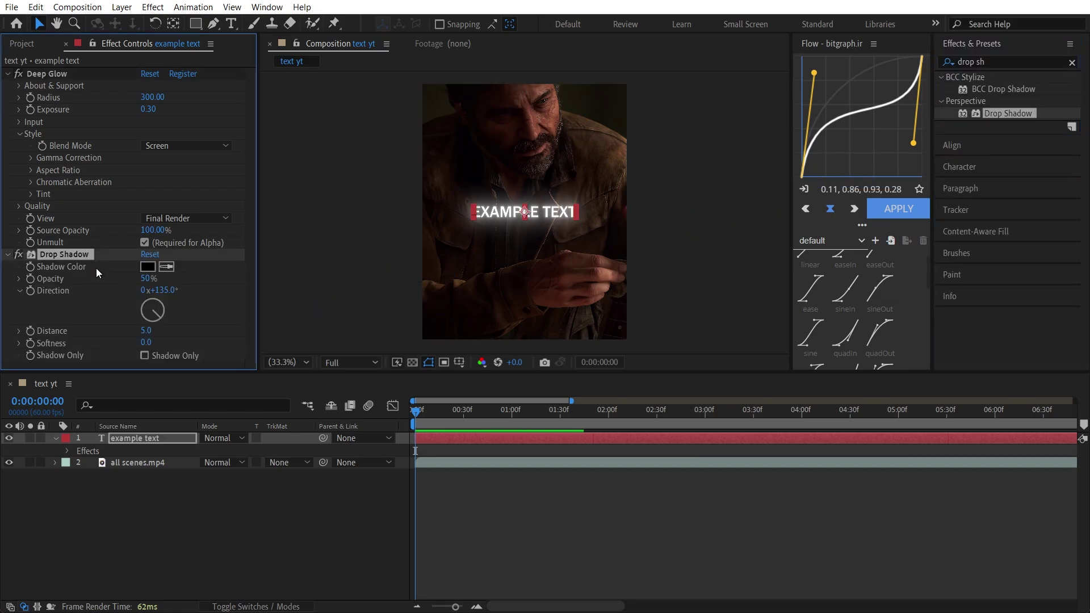
left_click_drag(148, 279, 187, 279)
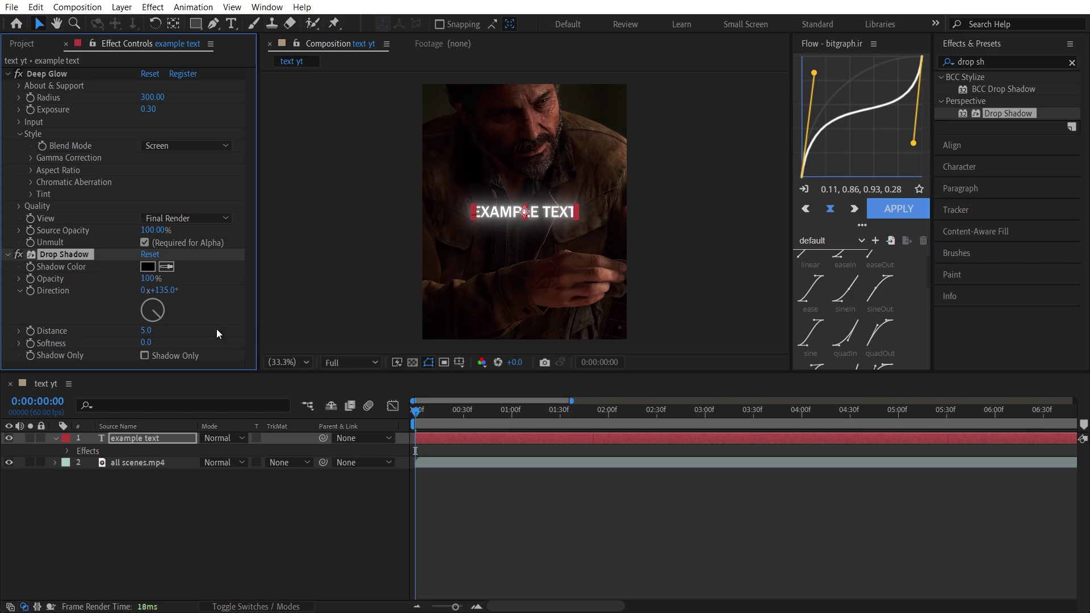
left_click(146, 331)
type("8")
key("Return")
left_click(117, 313)
Step: Delete the Deep Glow and Drop Shadow effects from the text layer
key("ctrl+grave")
left_click(48, 73)
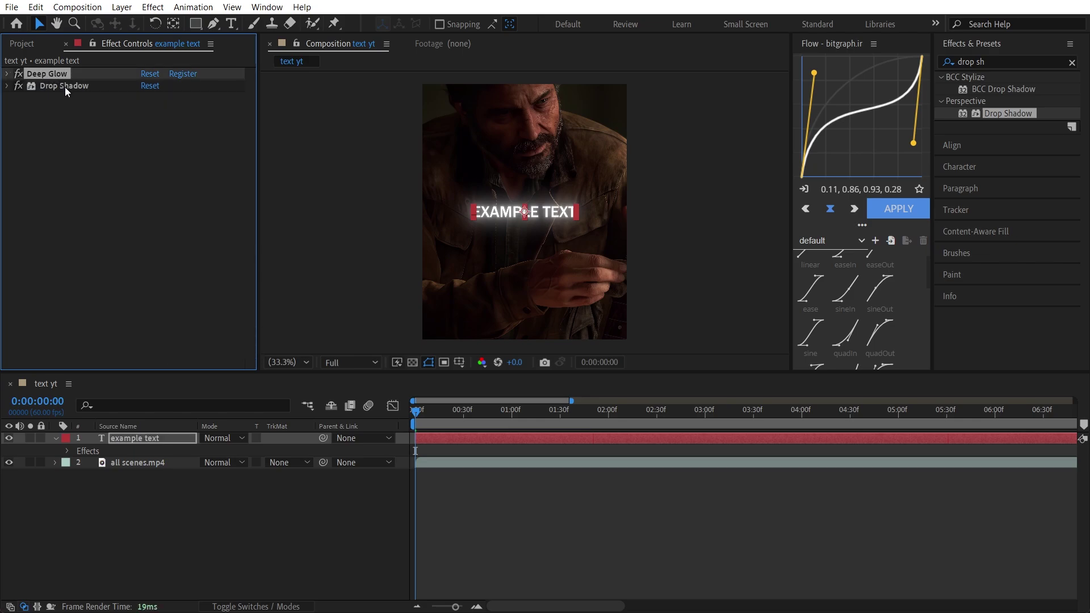
left_click(65, 87, "shift")
key("Delete")
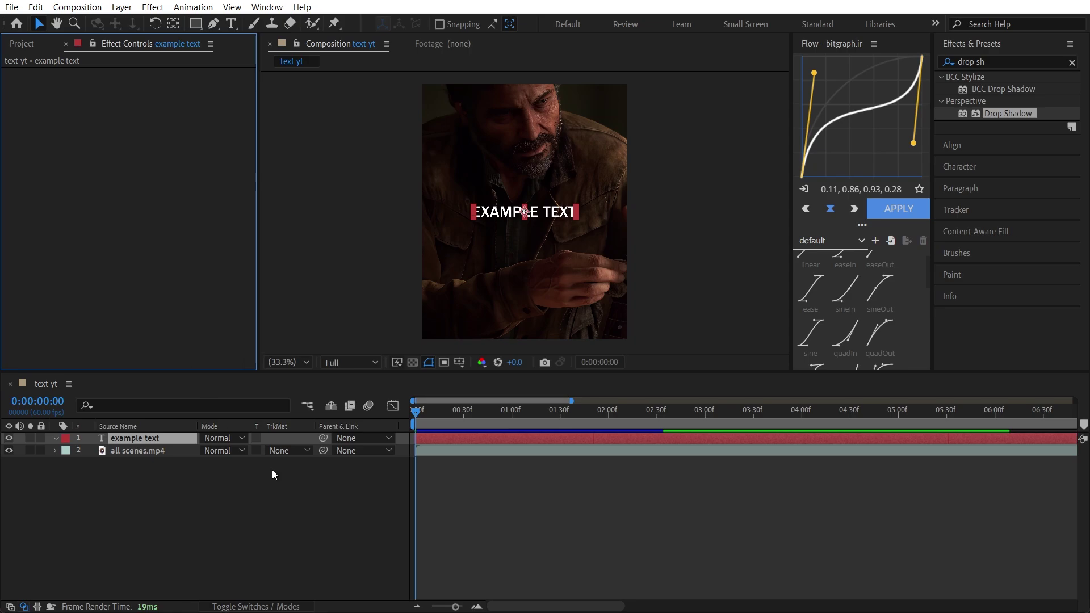
Step: Apply the Animation Composer TEXT EFFECT preset via quick search 'text ef'
key("ctrl+space")
type("text ef")
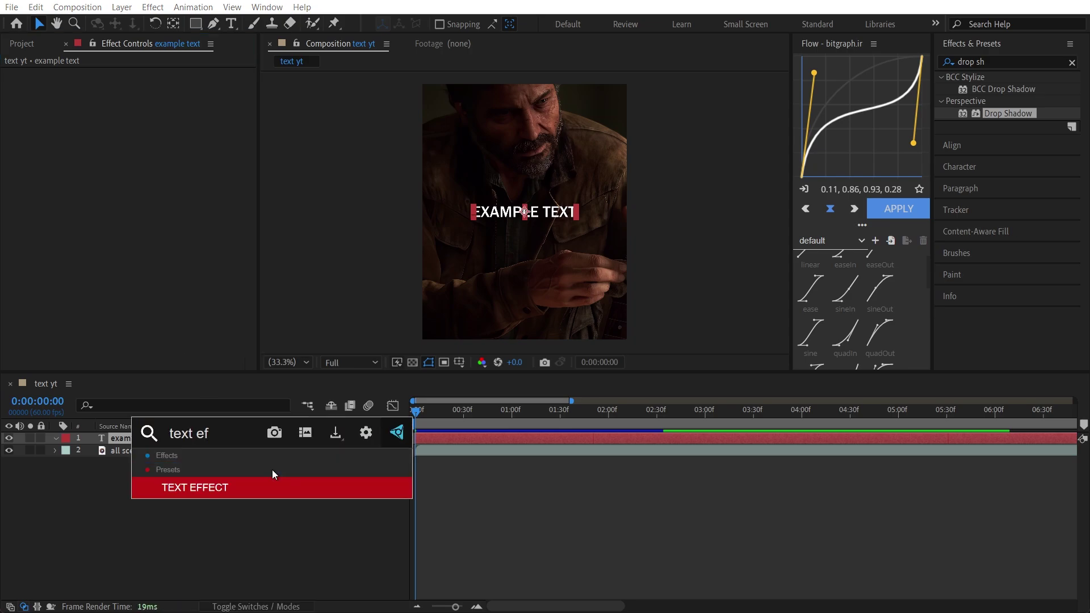
key("Return")
key("ctrl+grave")
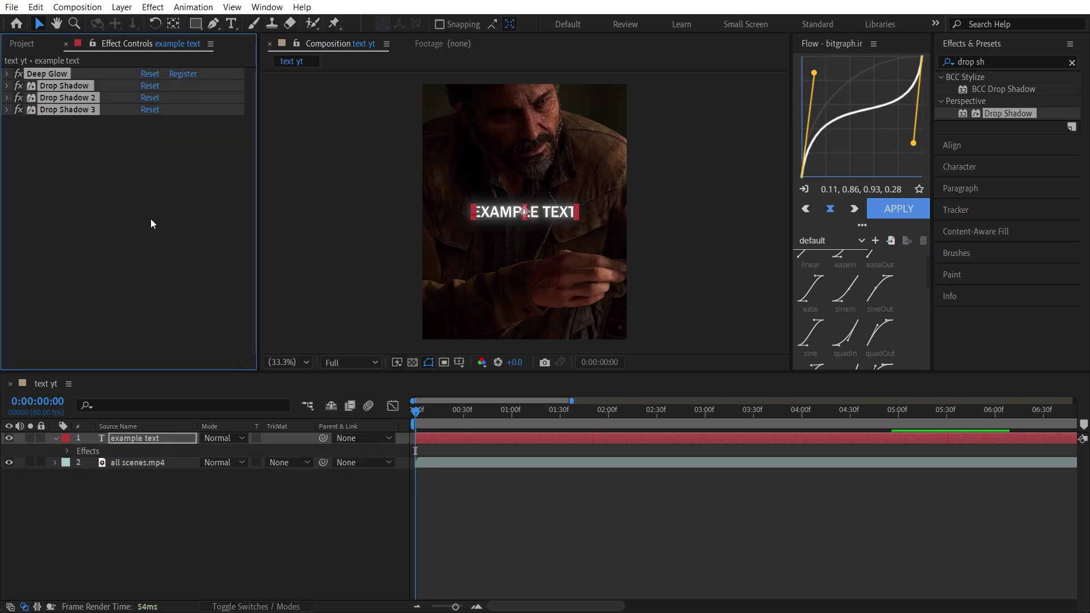
left_click(151, 219)
left_click(513, 478)
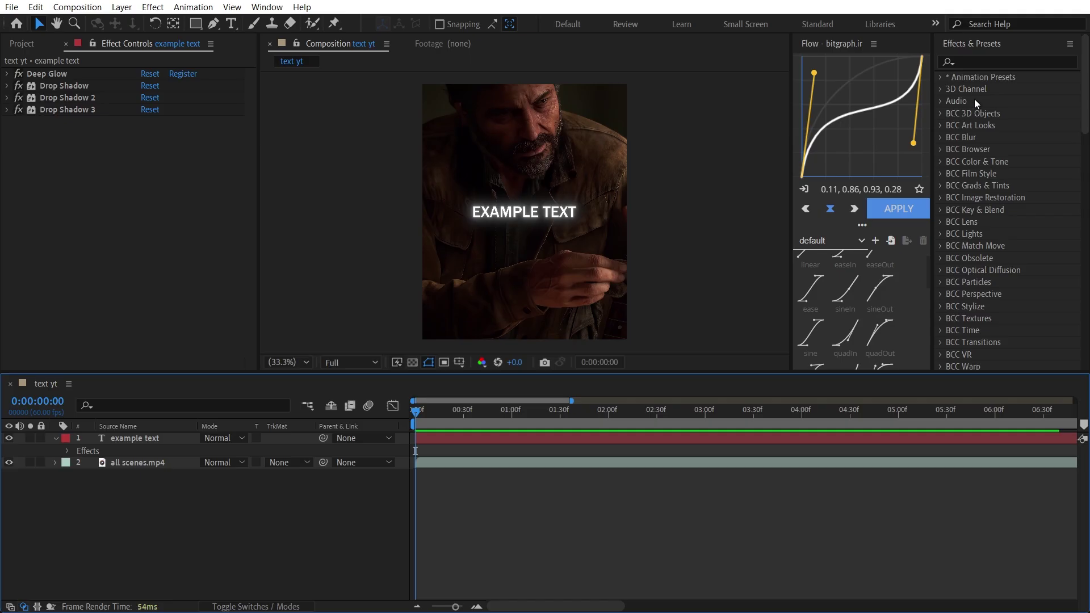
Step: Apply the Slow Fade On preset to the example text
left_click(980, 59)
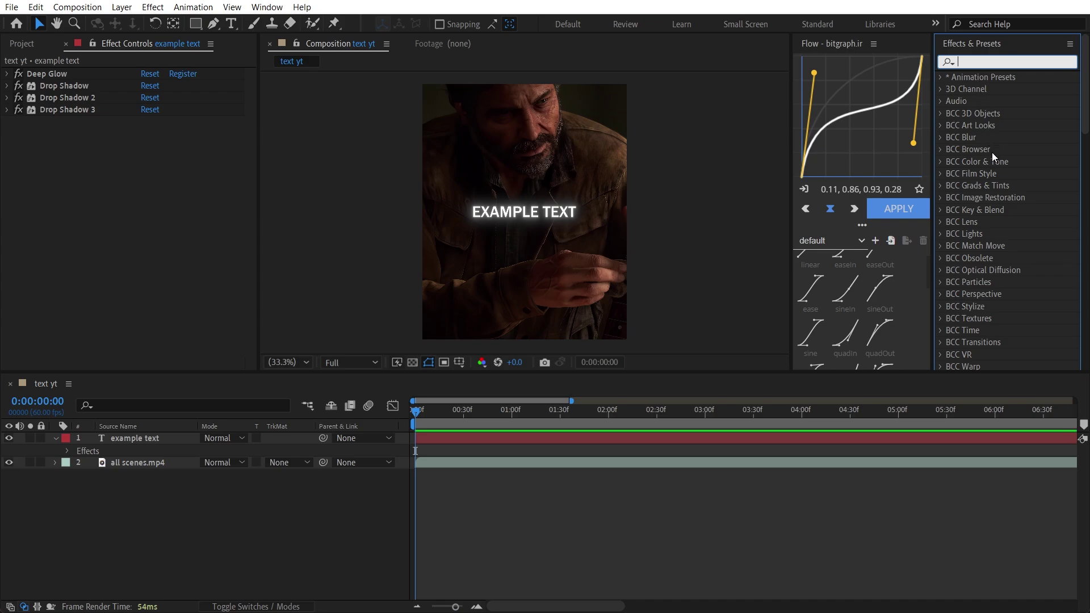
type("slow f")
left_click_drag(1030, 125, 472, 437)
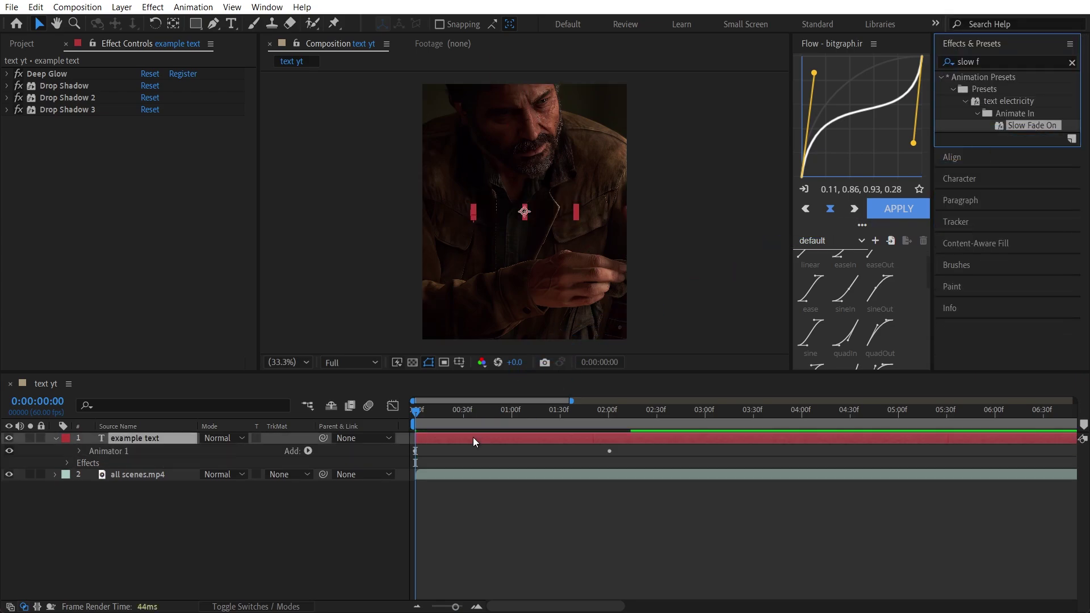
left_click(437, 438)
Step: Apply Increase Tracking and set its Tracking Amount to 4
left_click(995, 62)
type("incre")
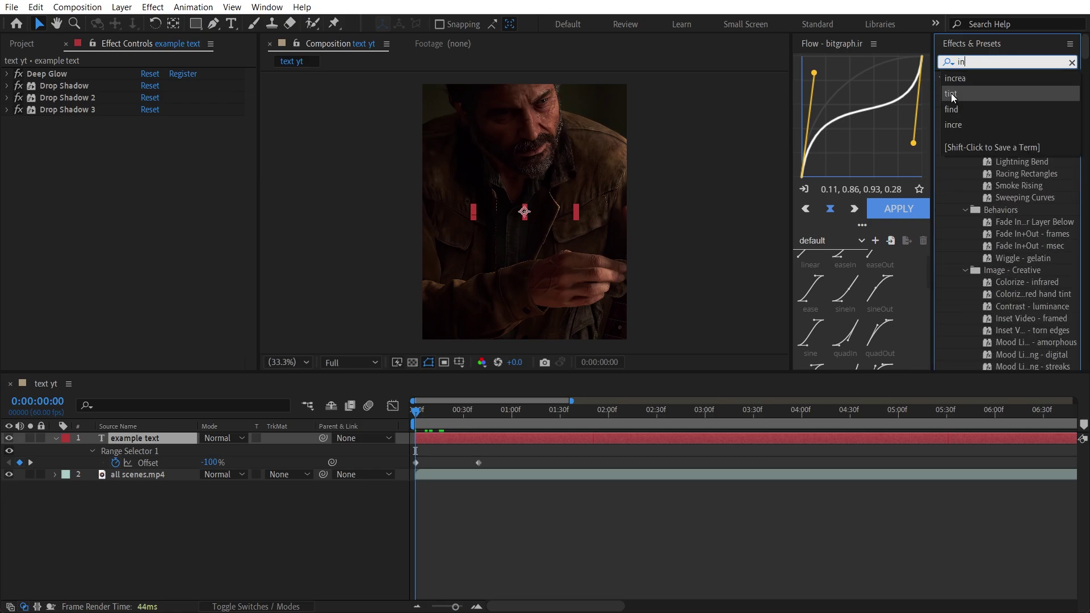
left_click_drag(1037, 125, 514, 431)
left_click(553, 454)
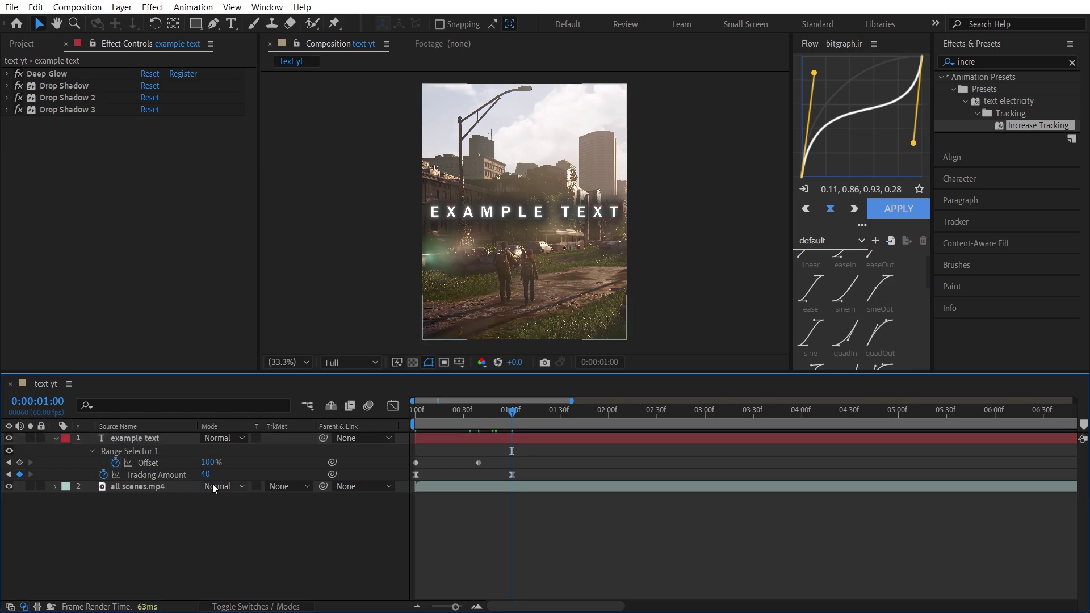
left_click(205, 475)
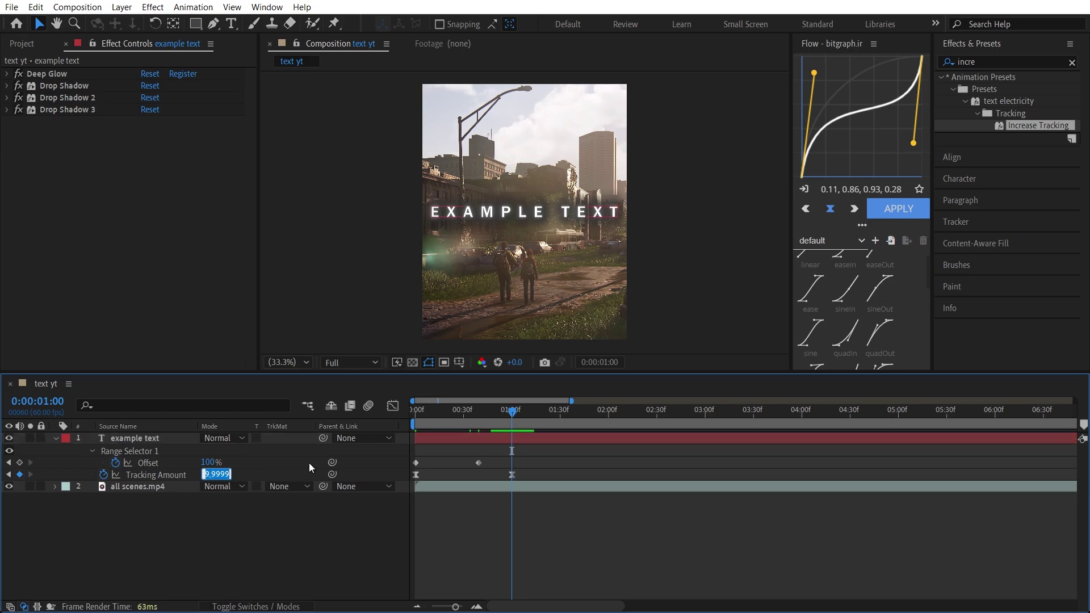
type("4")
key("Return")
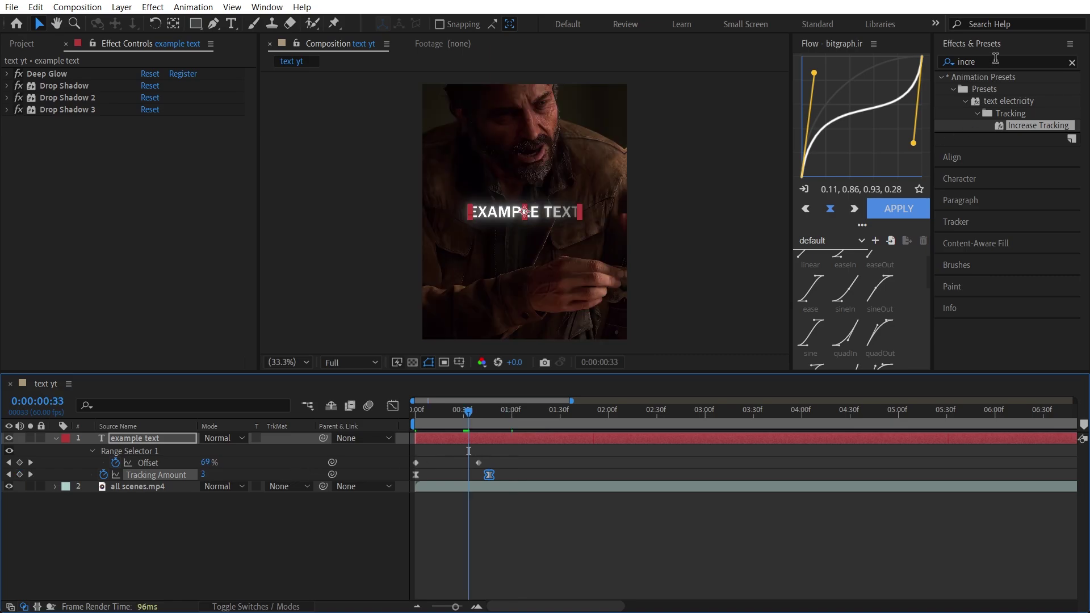
Step: Apply Fade Out Slow and move its keyframe earlier, to around 00:50f
left_click(992, 60)
type("fade ou")
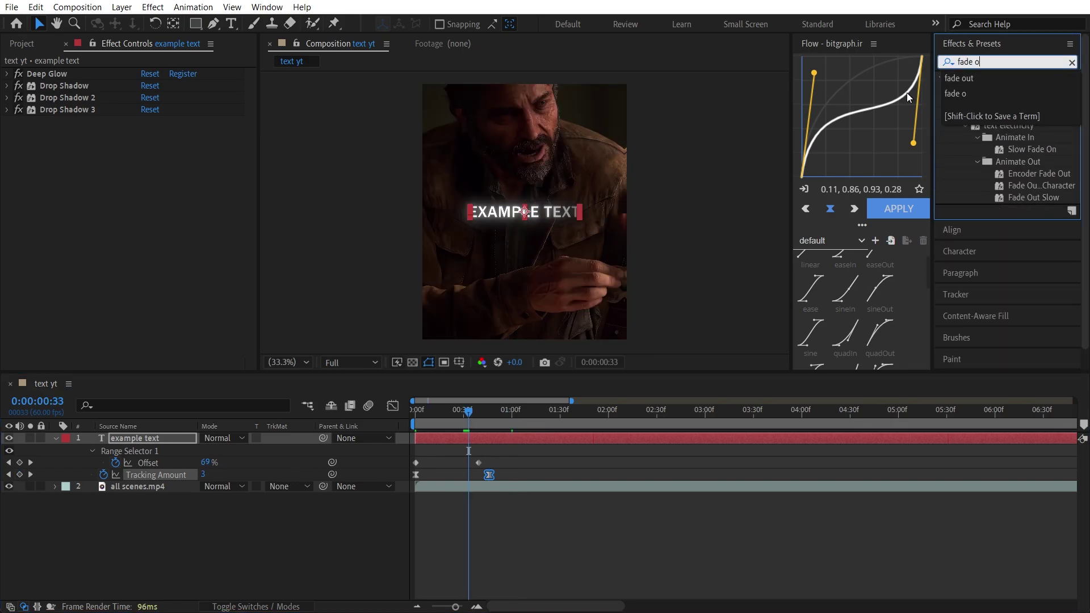
left_click_drag(1033, 174, 462, 437)
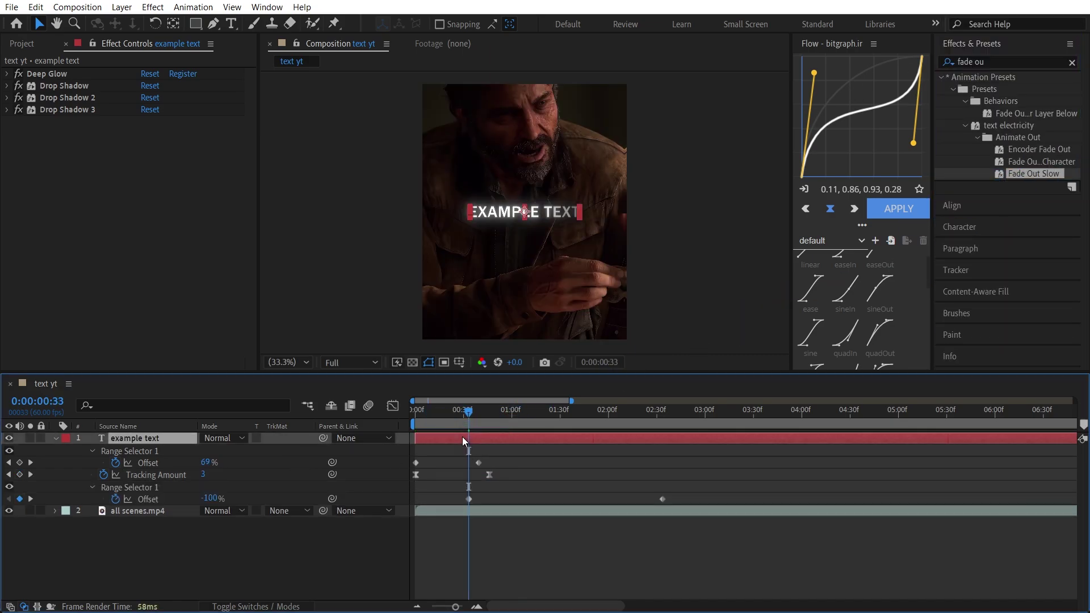
left_click_drag(662, 499, 501, 499)
left_click(511, 487)
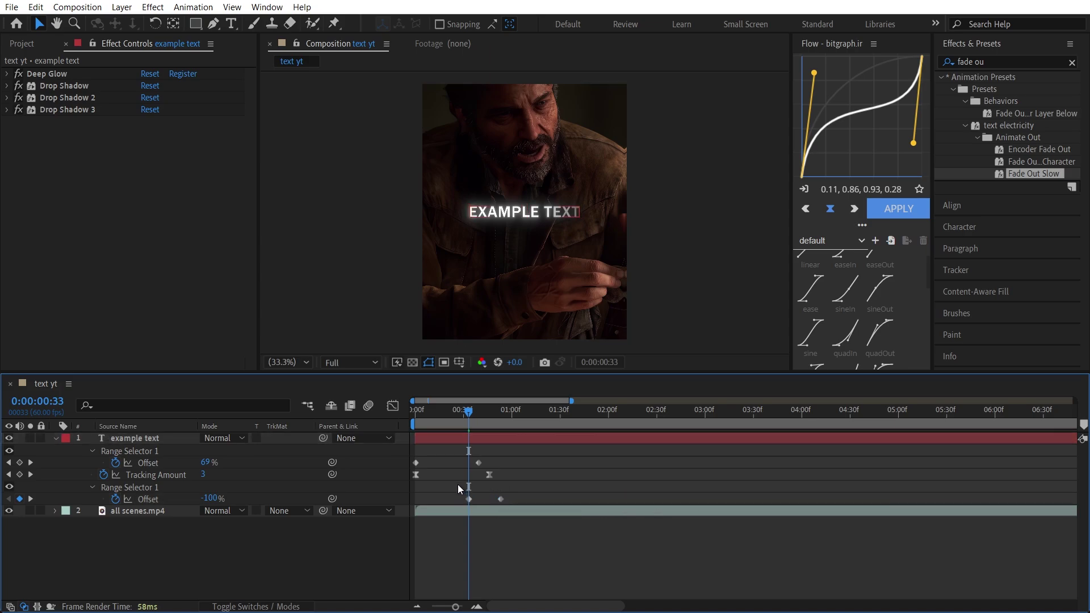
Step: Preview the animation from the start at Quarter resolution
key("equal")
key("equal")
left_click_drag(511, 411, 416, 411)
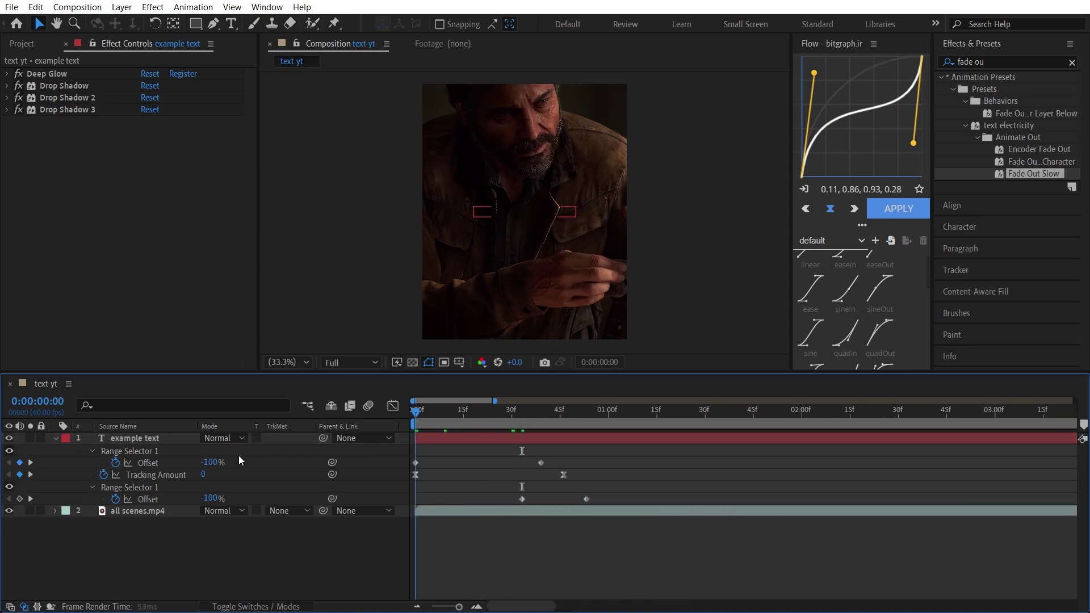
left_click(350, 363)
left_click(343, 440)
key("space")
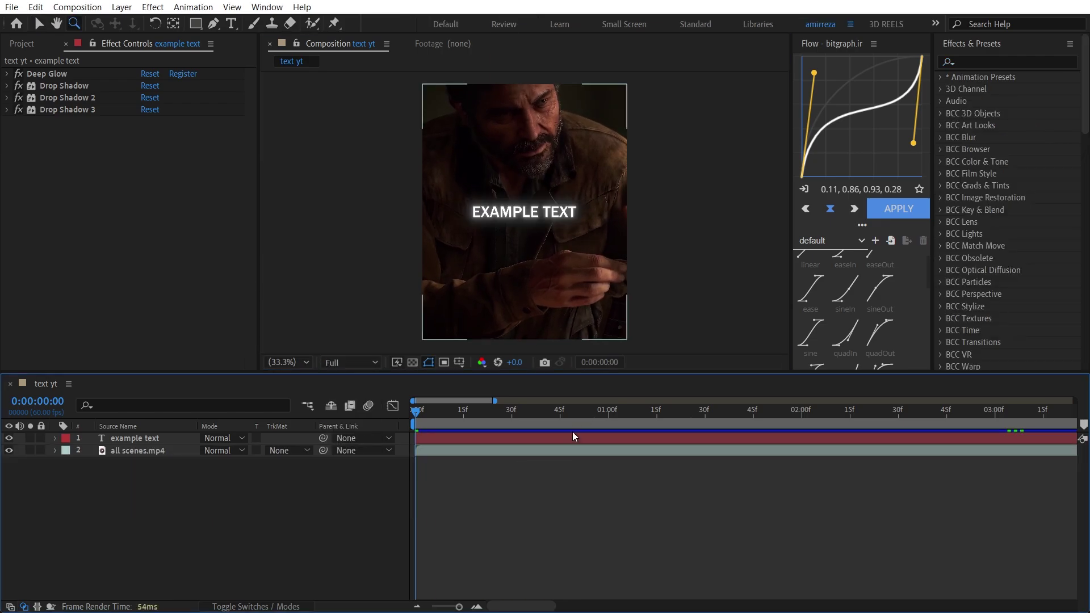
key("v")
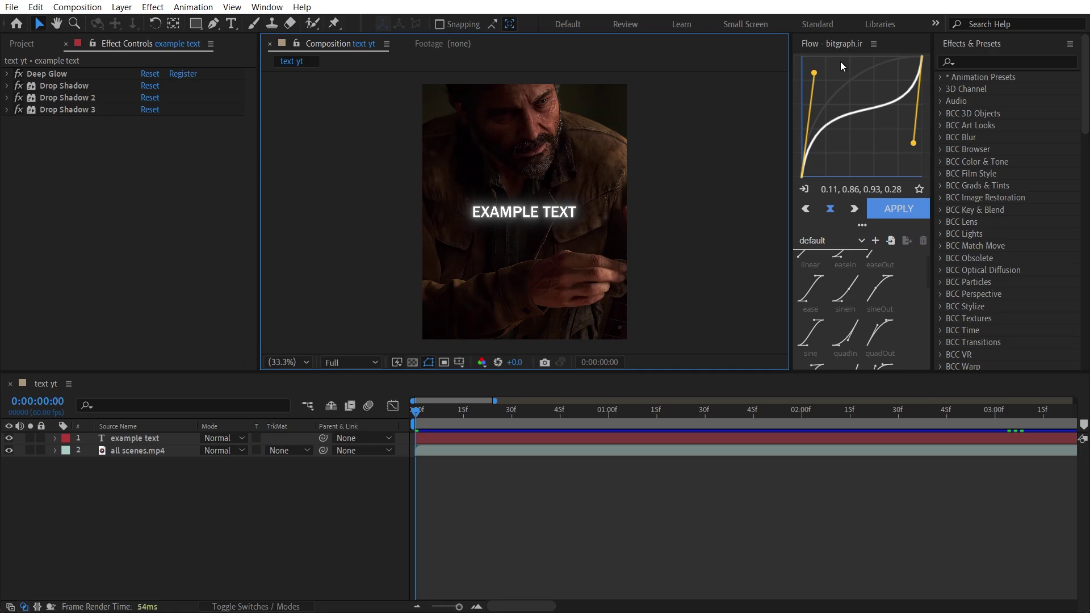
Step: Apply the Fade Up Words preset and move its second Start keyframe earlier
left_click(988, 62)
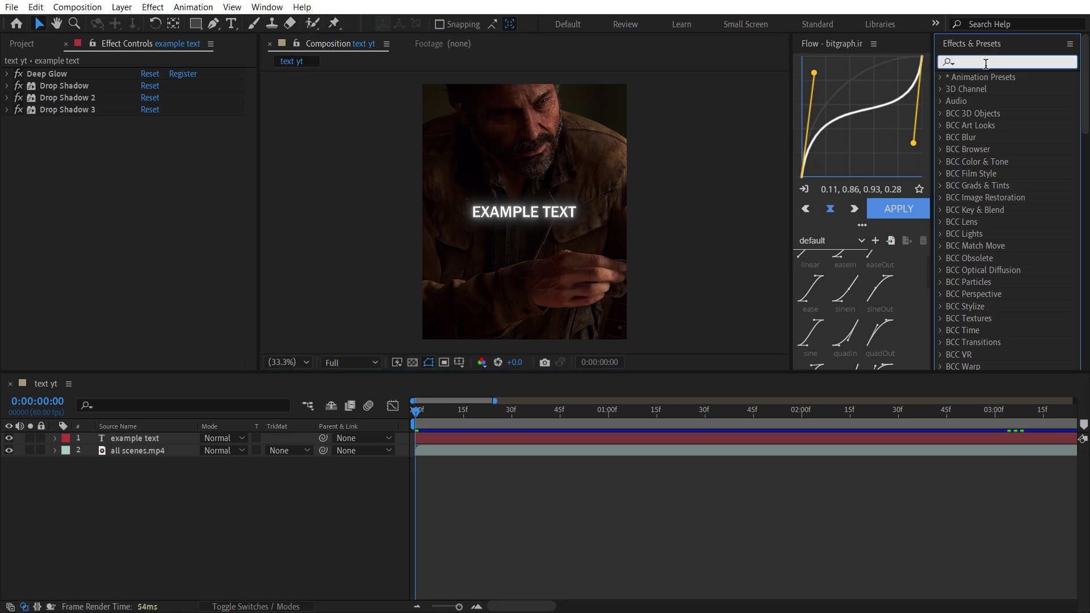
type("fade up")
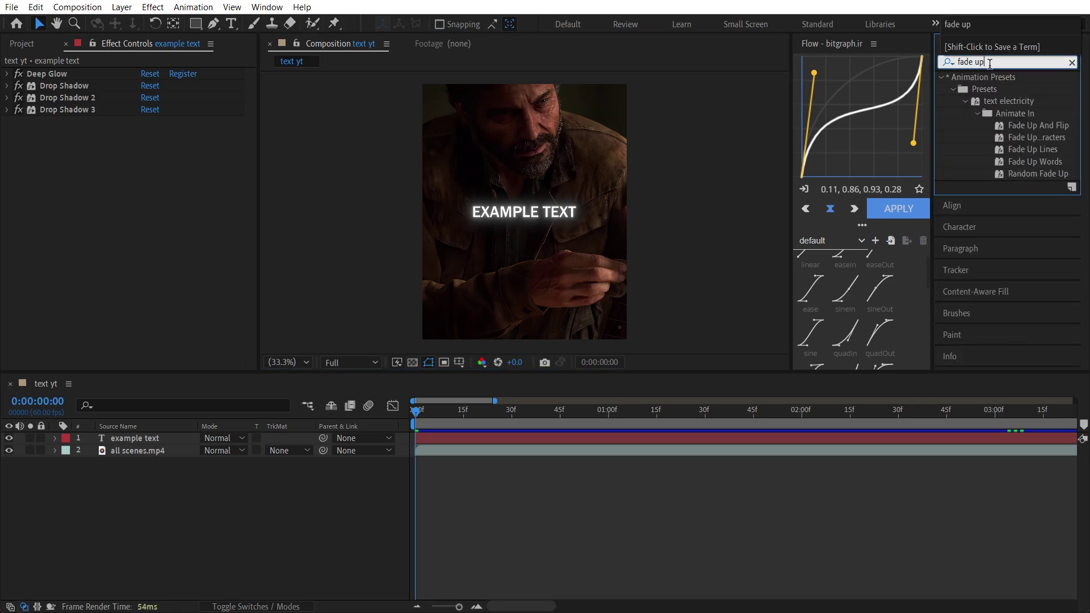
left_click_drag(1007, 162, 455, 438)
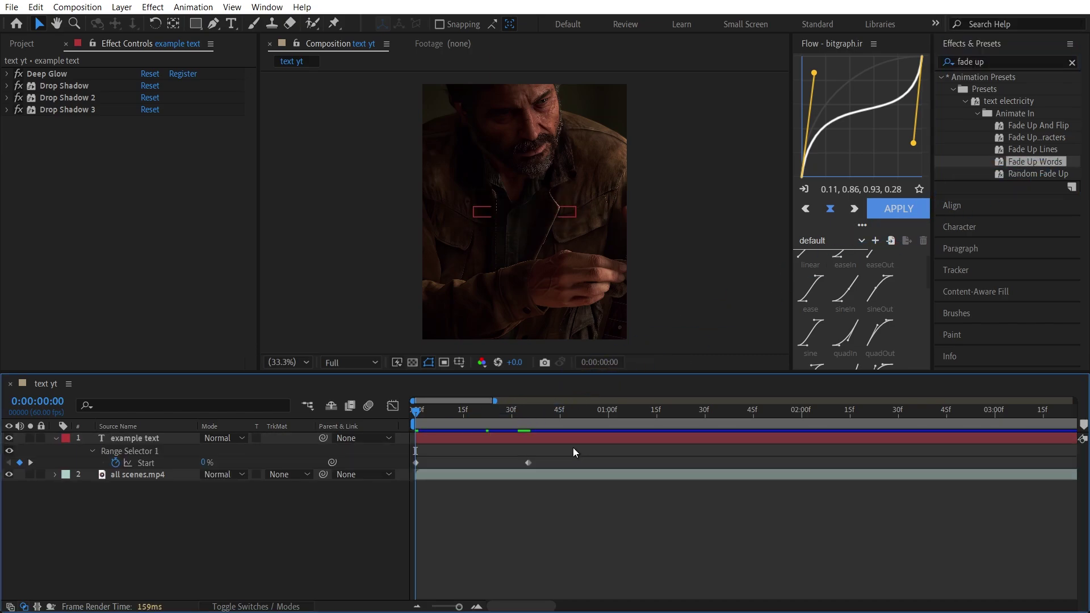
left_click_drag(568, 447, 496, 463)
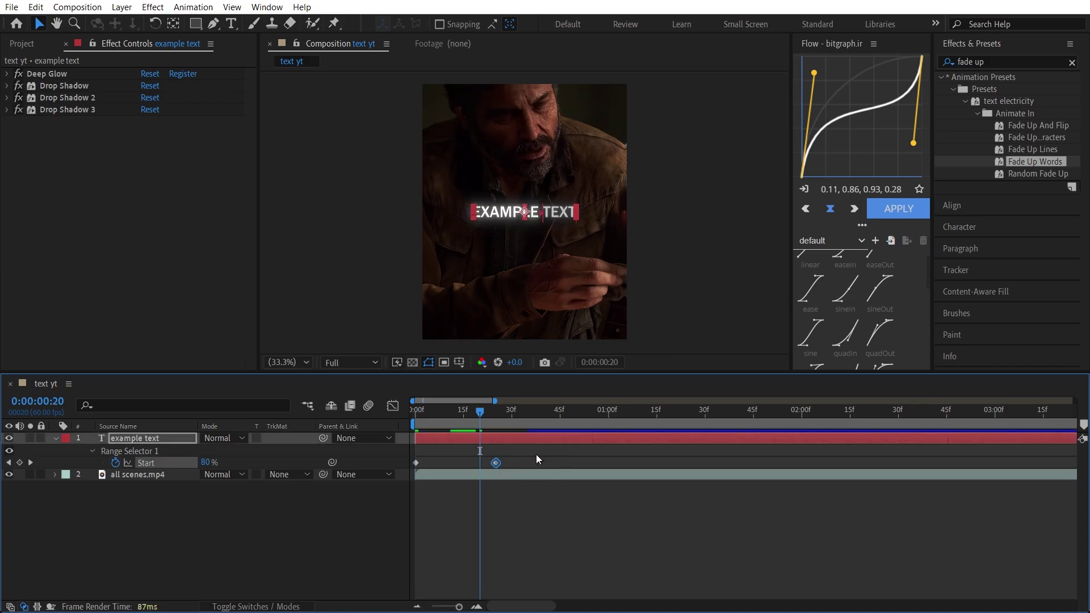
Step: Apply the Increase Tracking preset to the text layer
left_click(981, 61)
type("incre")
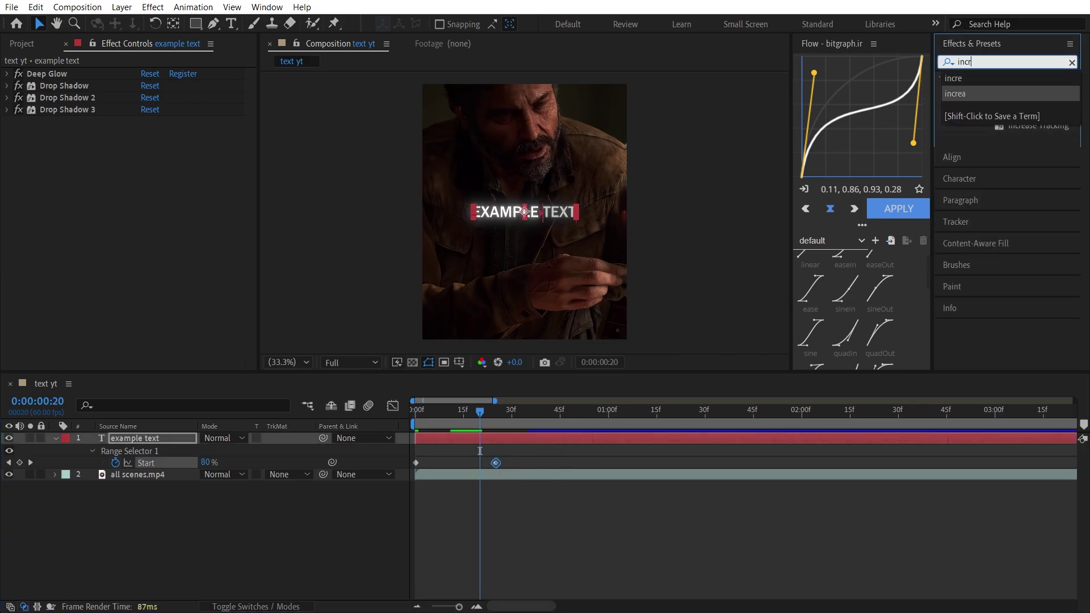
left_click(1024, 126)
left_click_drag(1024, 127, 461, 437)
Step: Apply Animate Out > Fade Out Slow to the example text layer
left_click(981, 62)
type("fa")
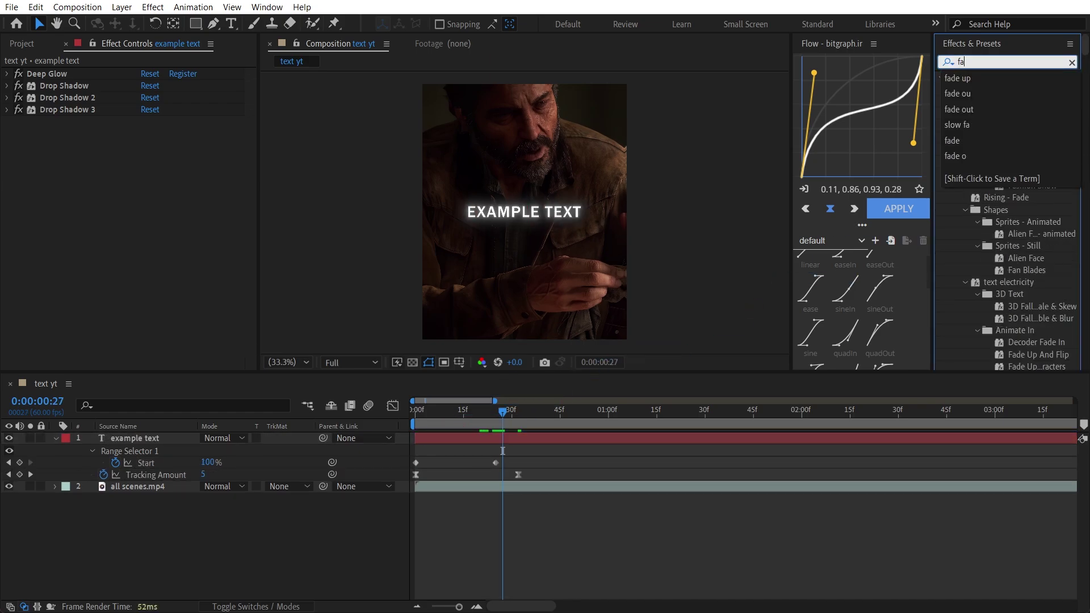
type("de out")
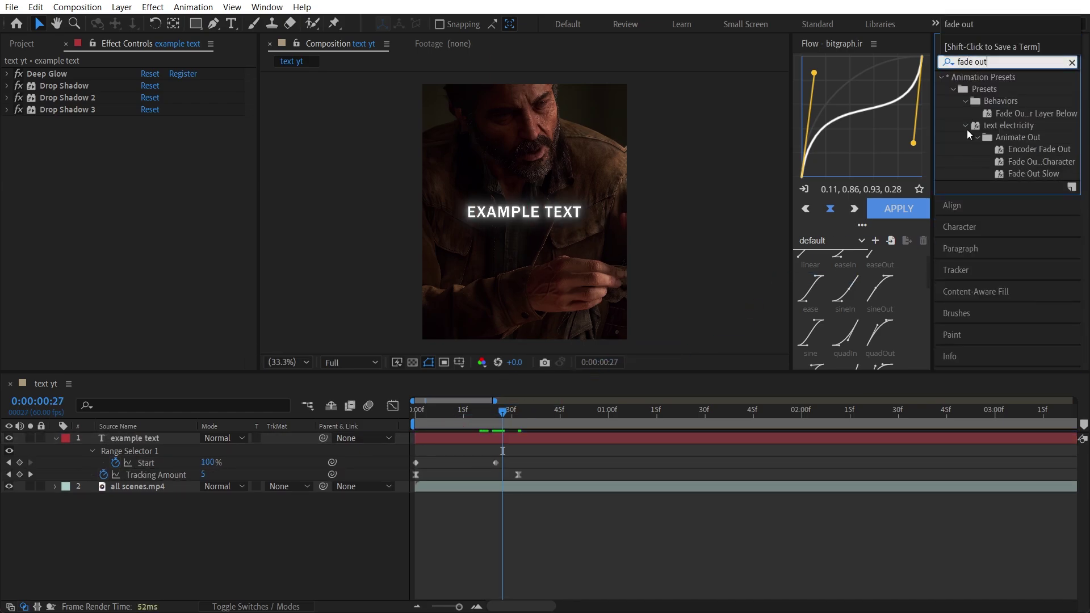
left_click(1046, 174)
left_click_drag(1047, 174, 506, 441)
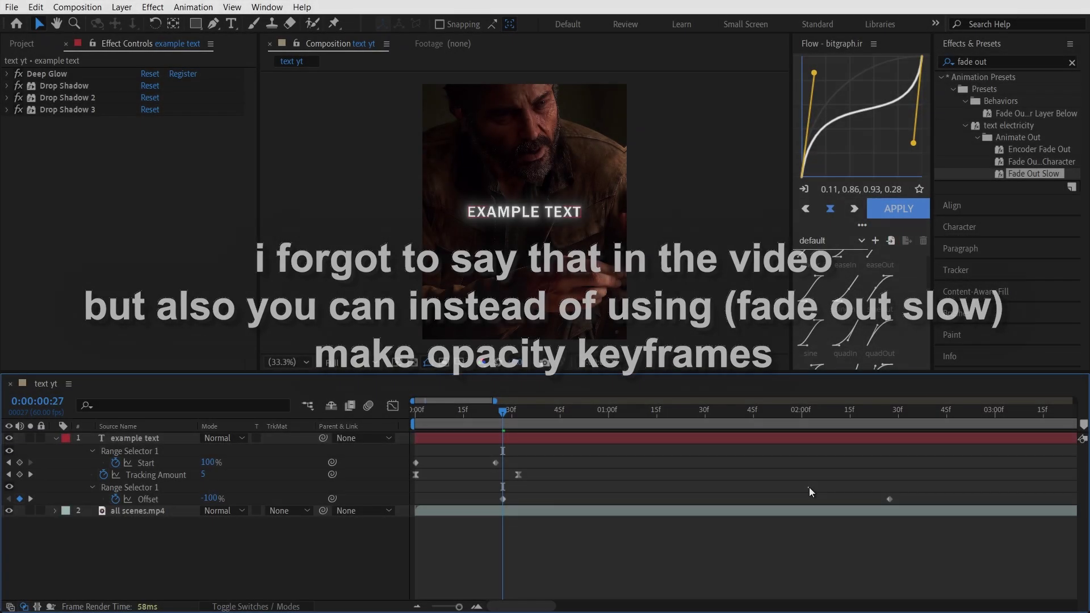
Step: Shift the second Offset keyframe left so the fade-out ends sooner, then preview
left_click_drag(889, 499, 692, 500)
key("space")
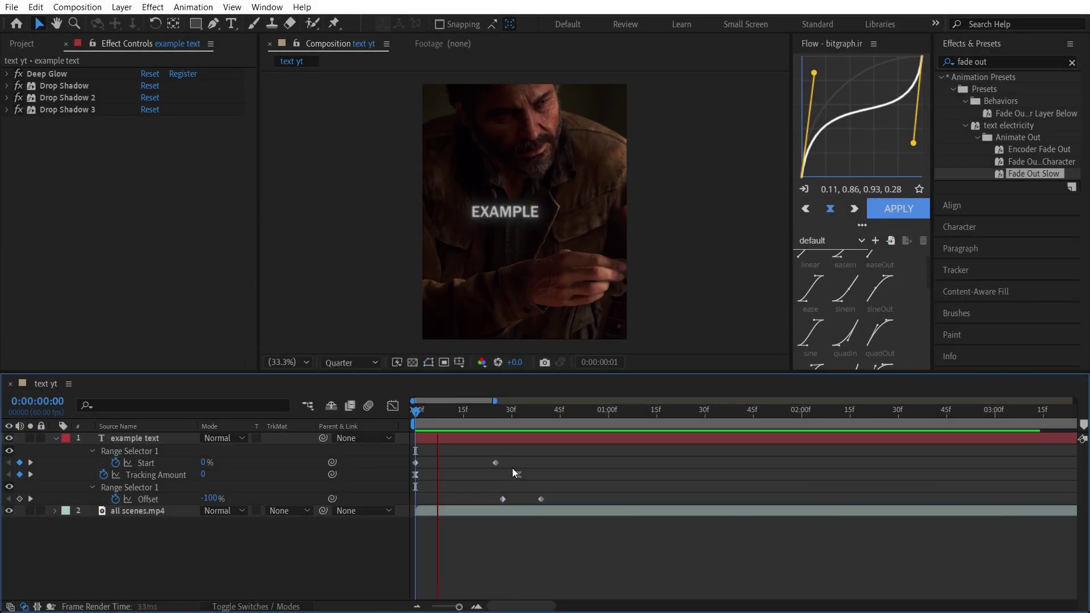
key("u")
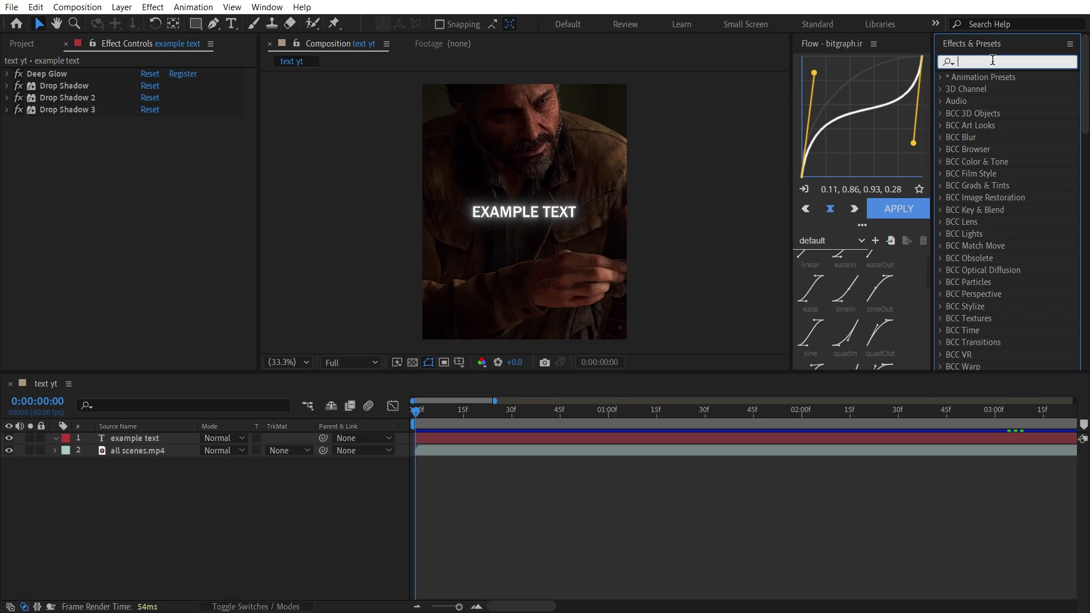
Step: Delete Deep Glow and the three Drop Shadows from the example text layer
left_click(436, 442)
left_click(75, 72)
left_click(66, 111, "shift")
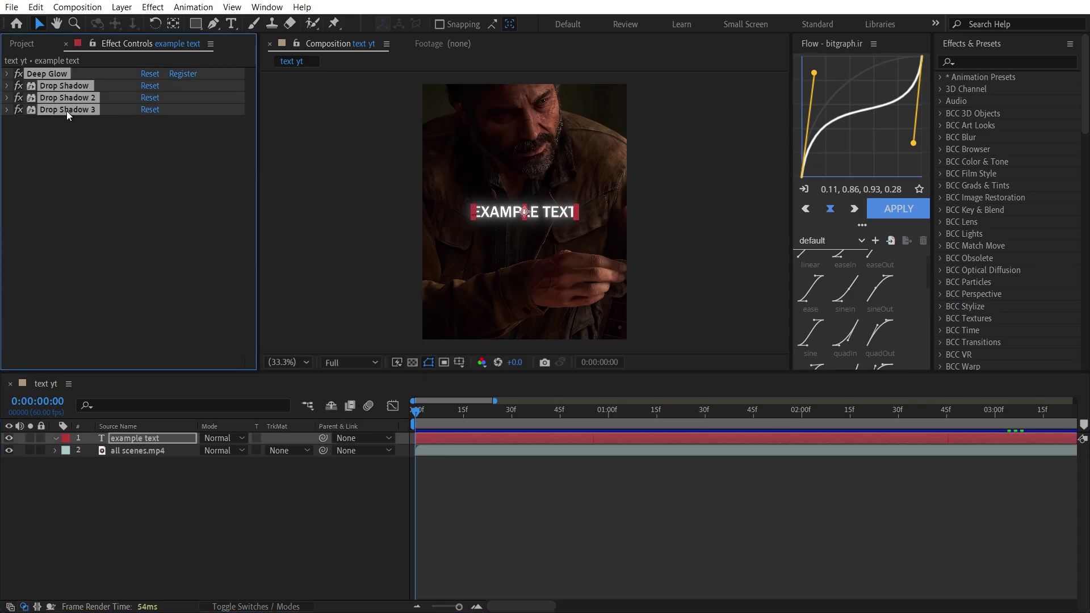
key("Delete")
Step: Apply Sapphire S_TexturePlasma to the example text layer
left_click(978, 61)
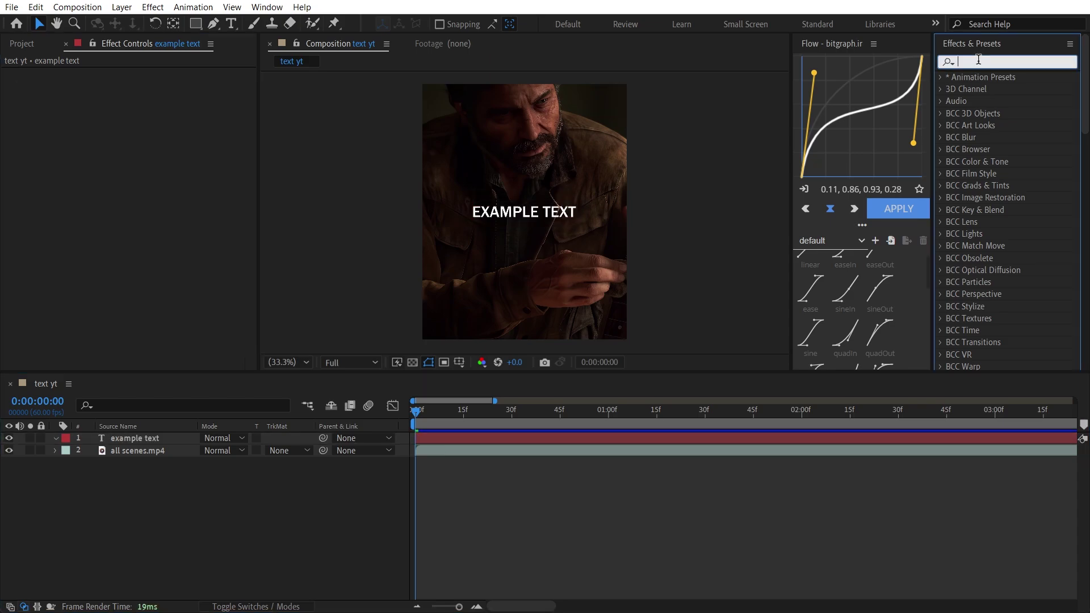
type("s_text")
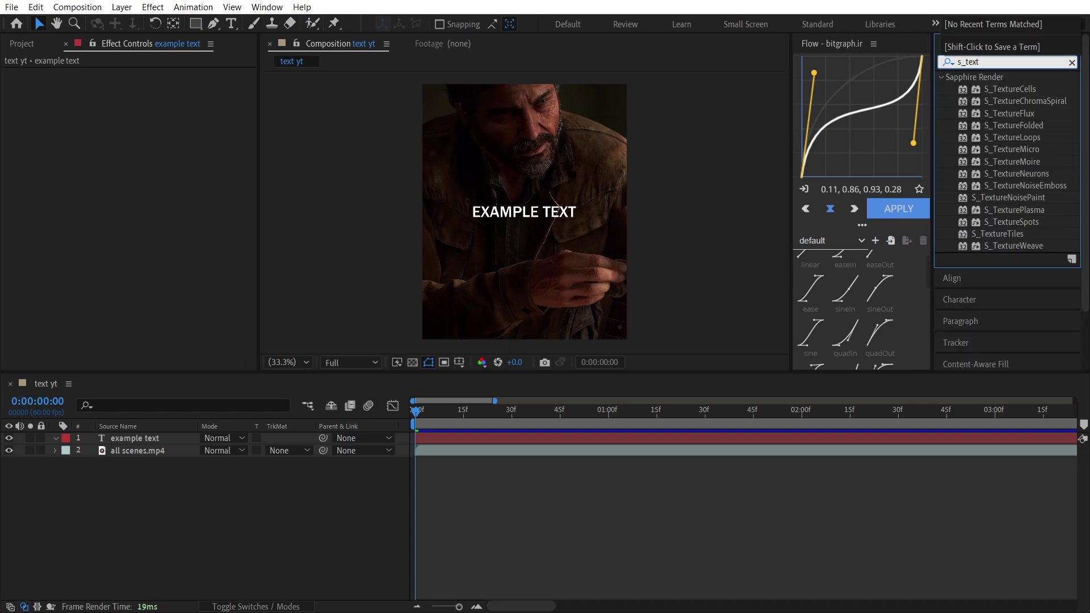
left_click_drag(1016, 209, 474, 436)
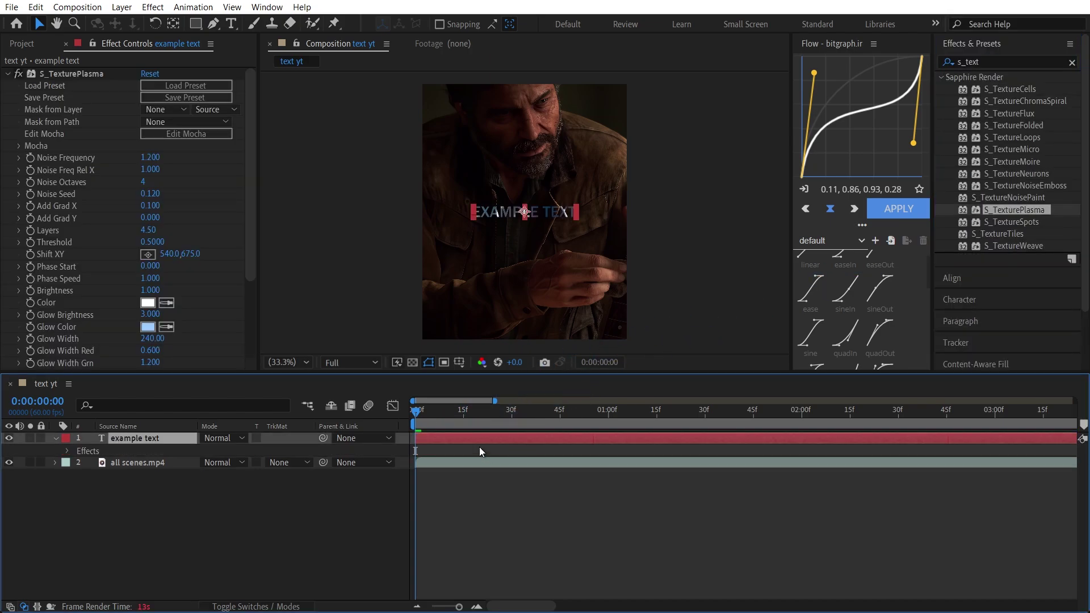
Step: Duplicate the textured layer and remove S_TexturePlasma from the copy
key("ctrl+d")
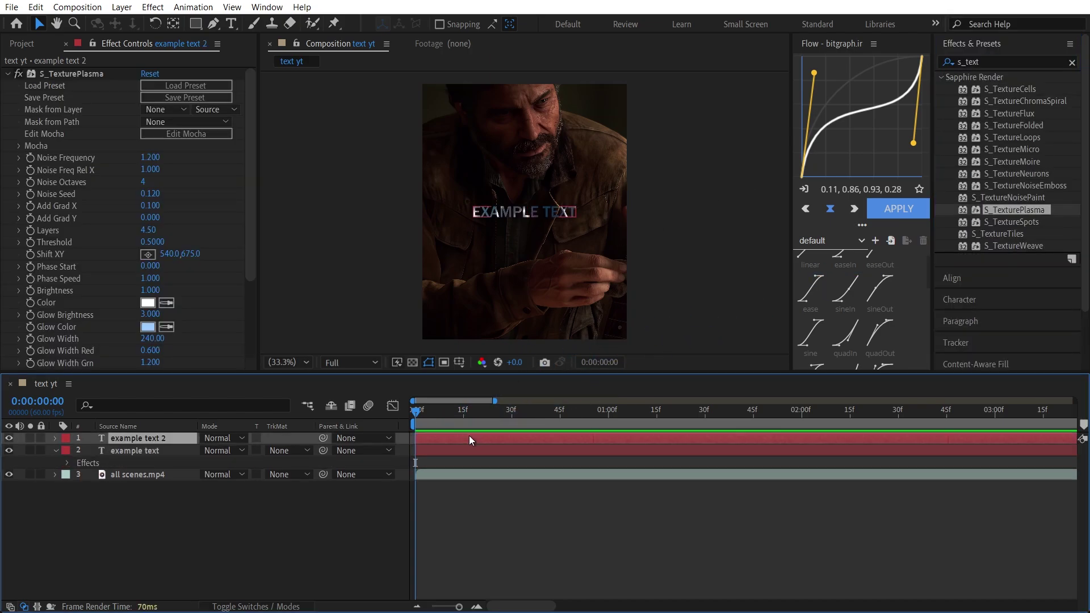
left_click(56, 74)
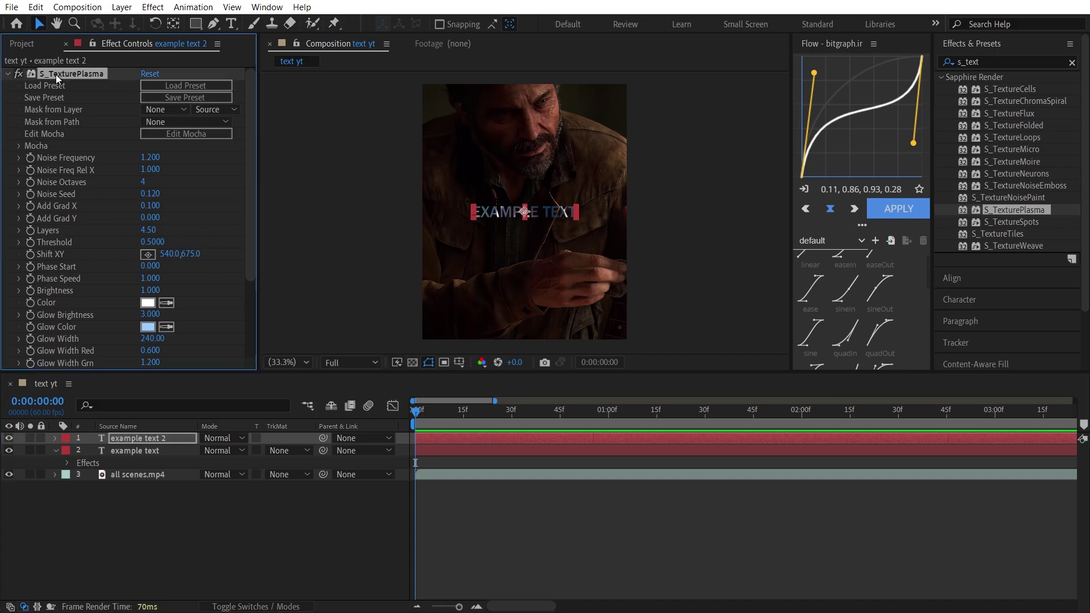
key("Delete")
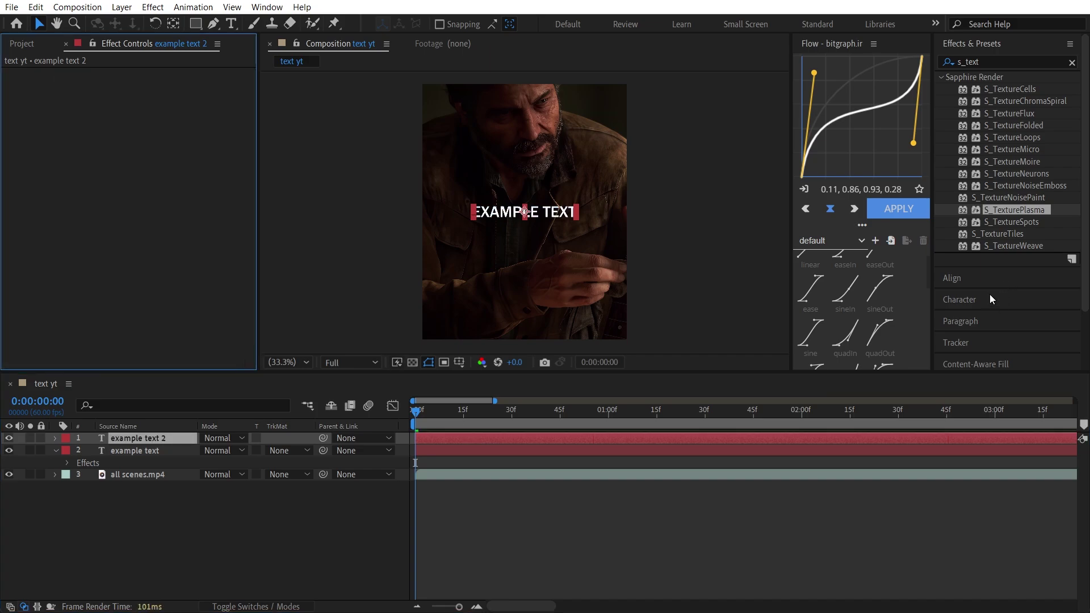
left_click(989, 294)
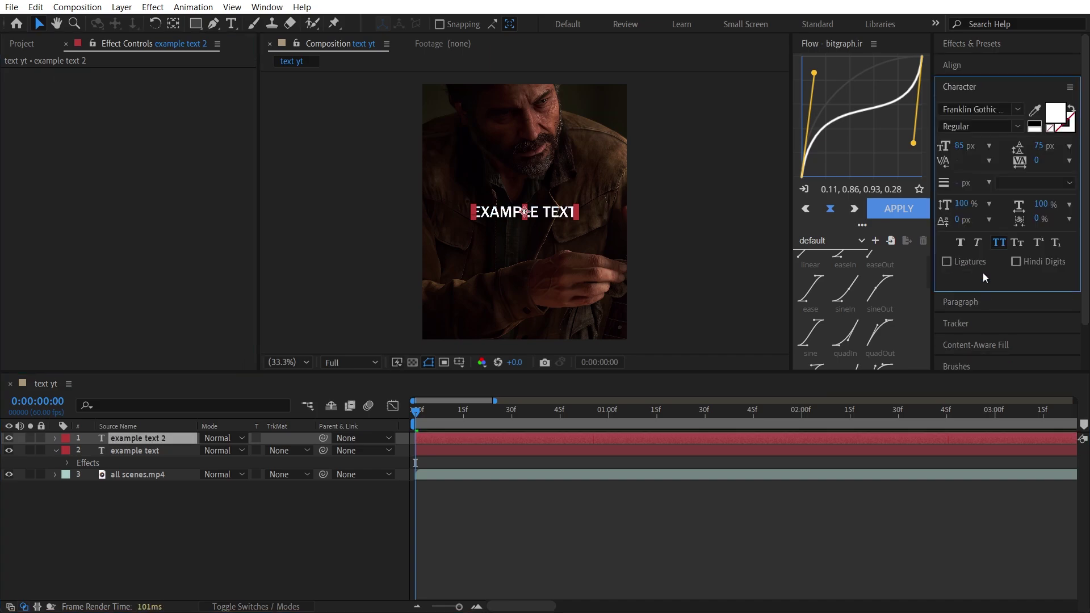
Step: Turn the copy into a 2 px white outline and set S_TexturePlasma's Glow Color to green
left_click(1070, 108)
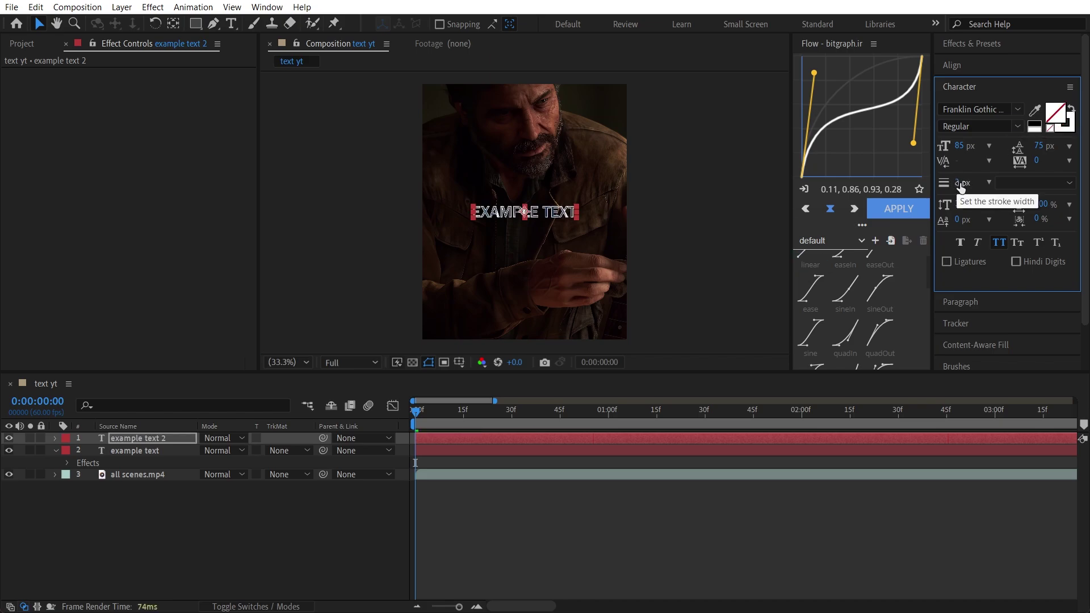
left_click(457, 450)
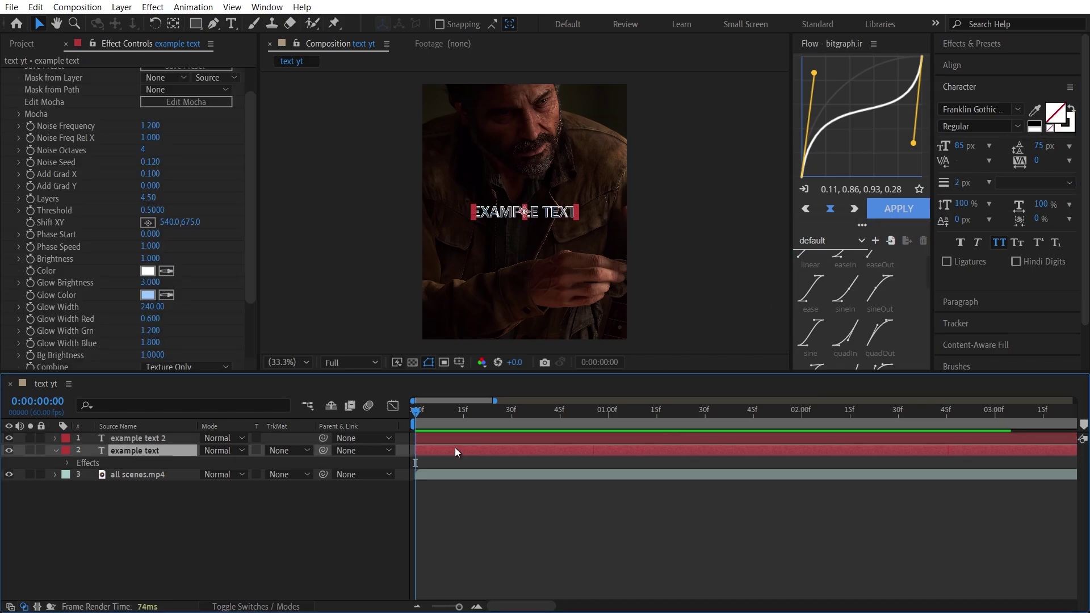
left_click(147, 296)
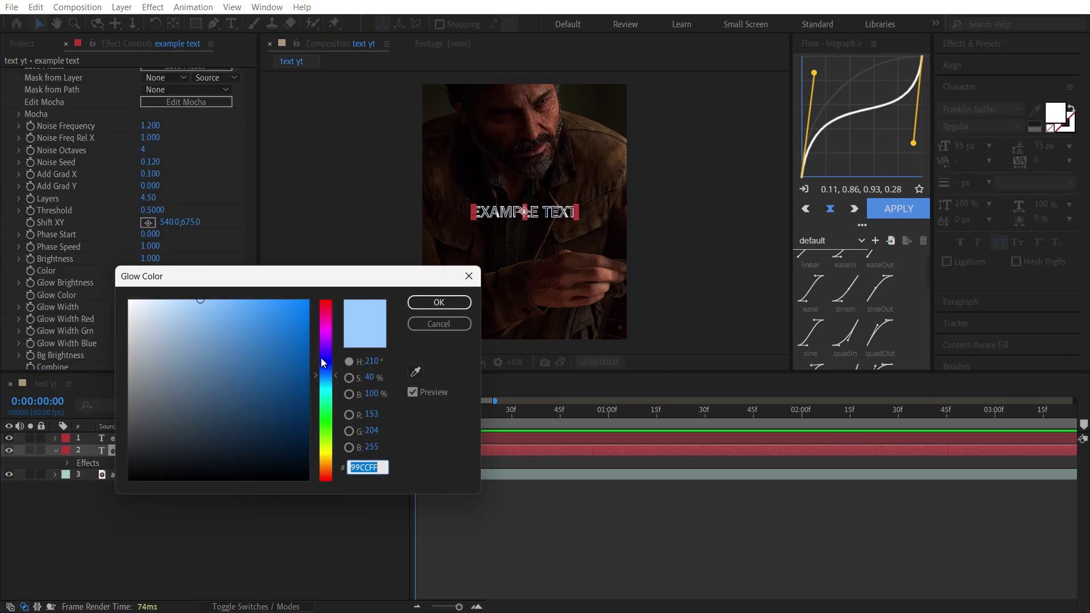
key("Escape")
left_click(152, 247)
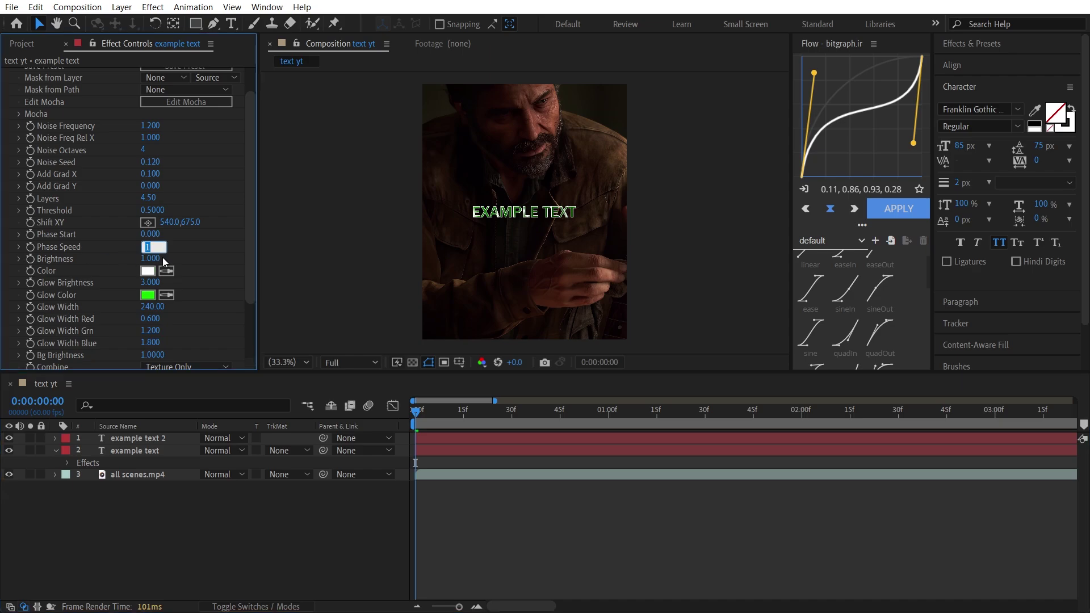
Step: Set Phase Speed to 0.5, then pre-compose both text layers into Pre-comp 1
type("0.5")
left_click(468, 439)
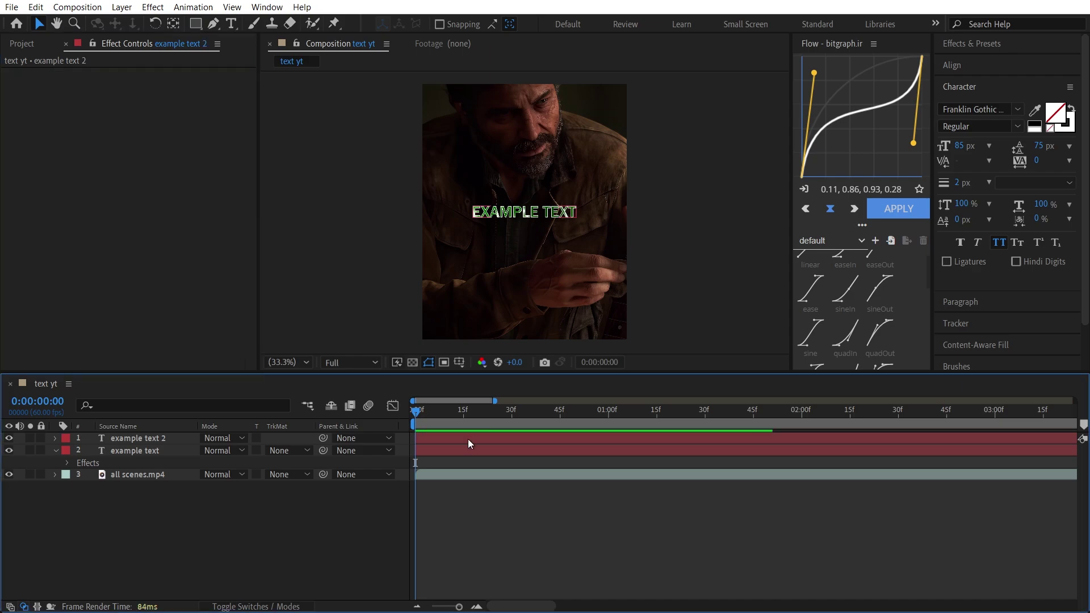
left_click(464, 451, "shift")
right_click(465, 439)
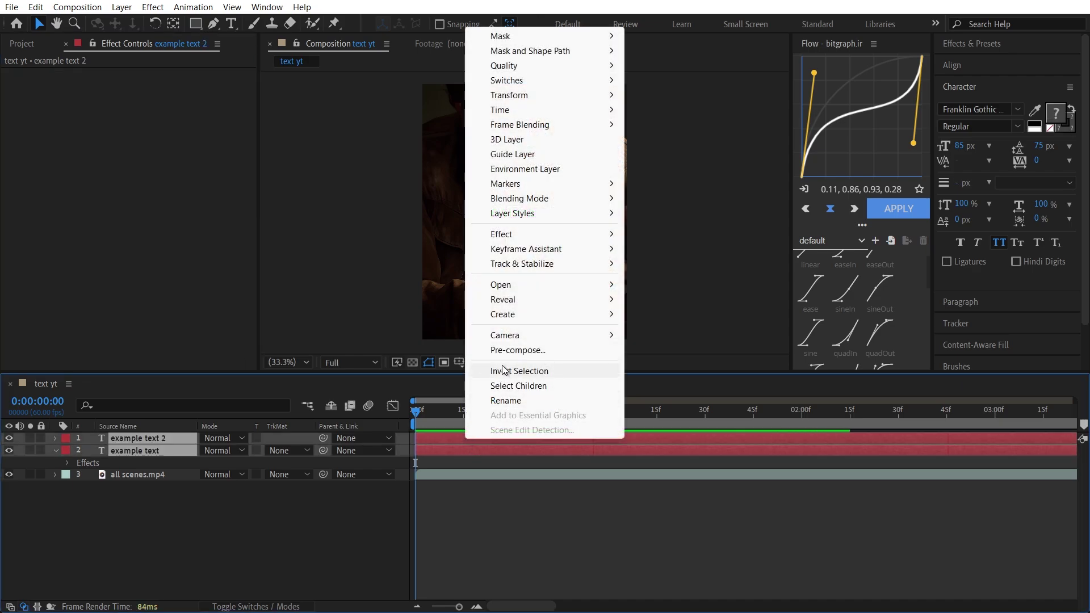
left_click(509, 349)
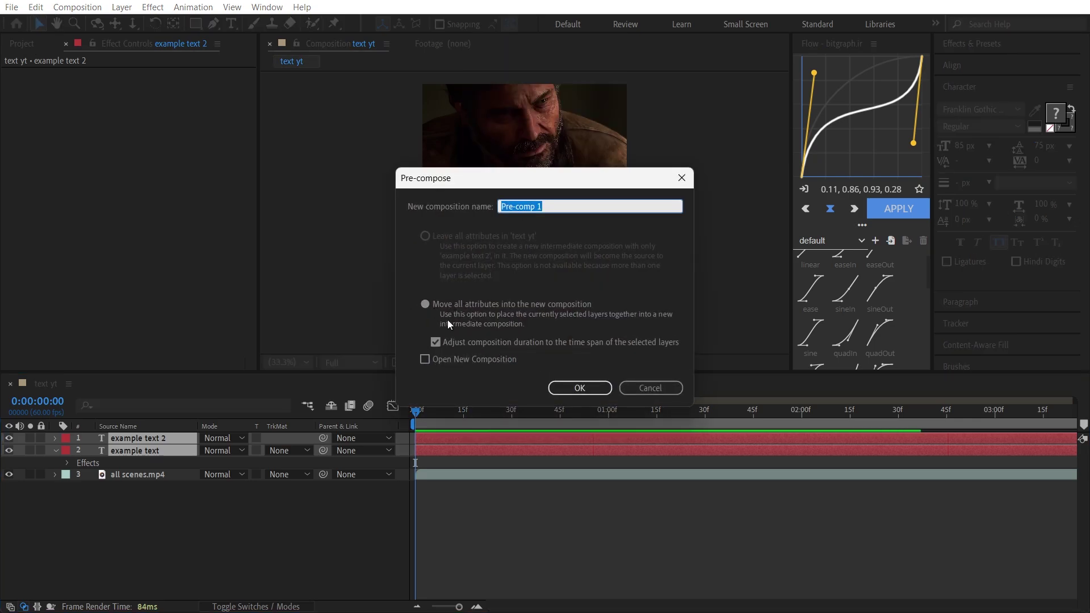
left_click(572, 388)
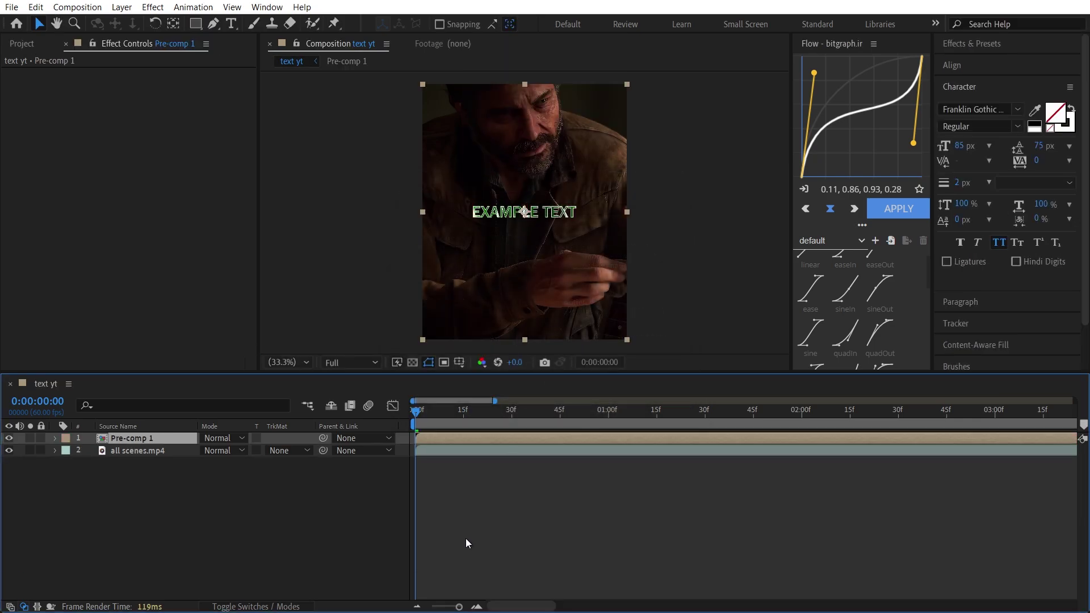
left_click(465, 438)
key("ctrl+space")
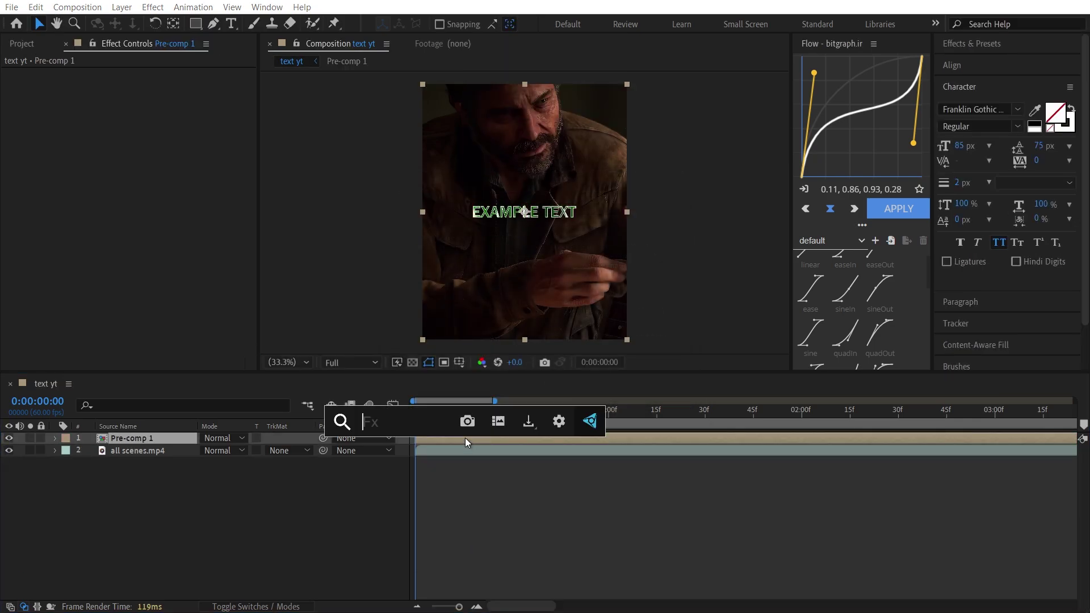
Step: Apply the TEXT EFFECT preset from the 'text ef' quick search, then apply it again
type("text ef")
key("Return")
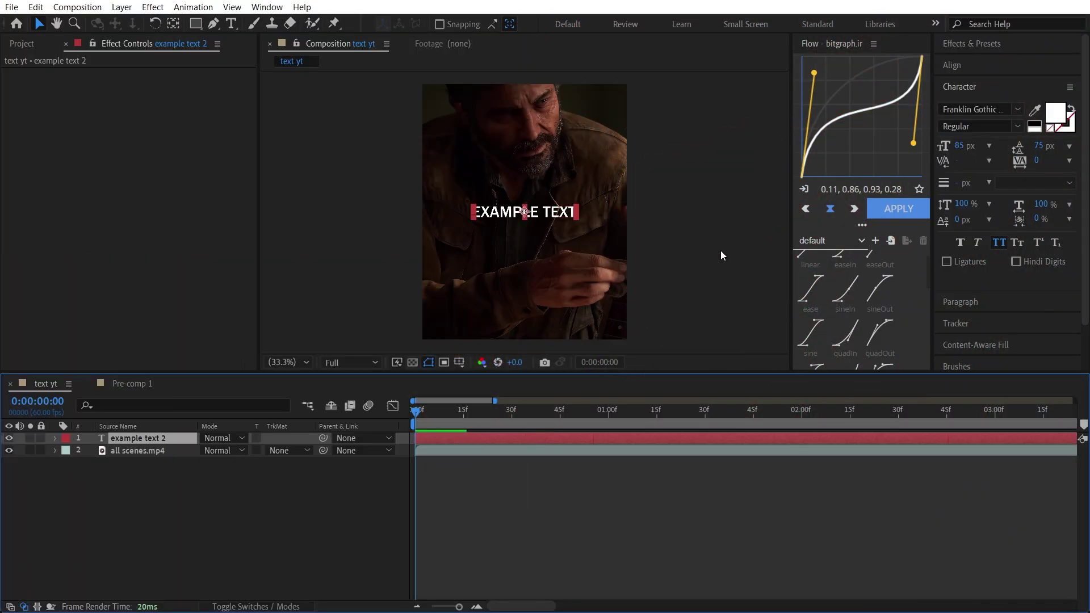
key("ctrl+space")
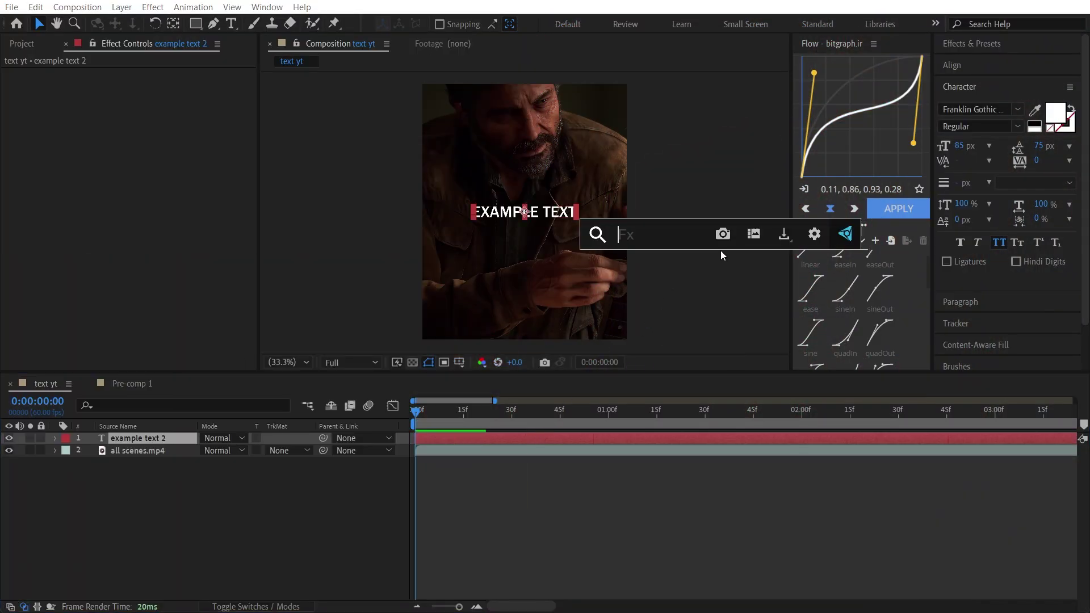
type("tex")
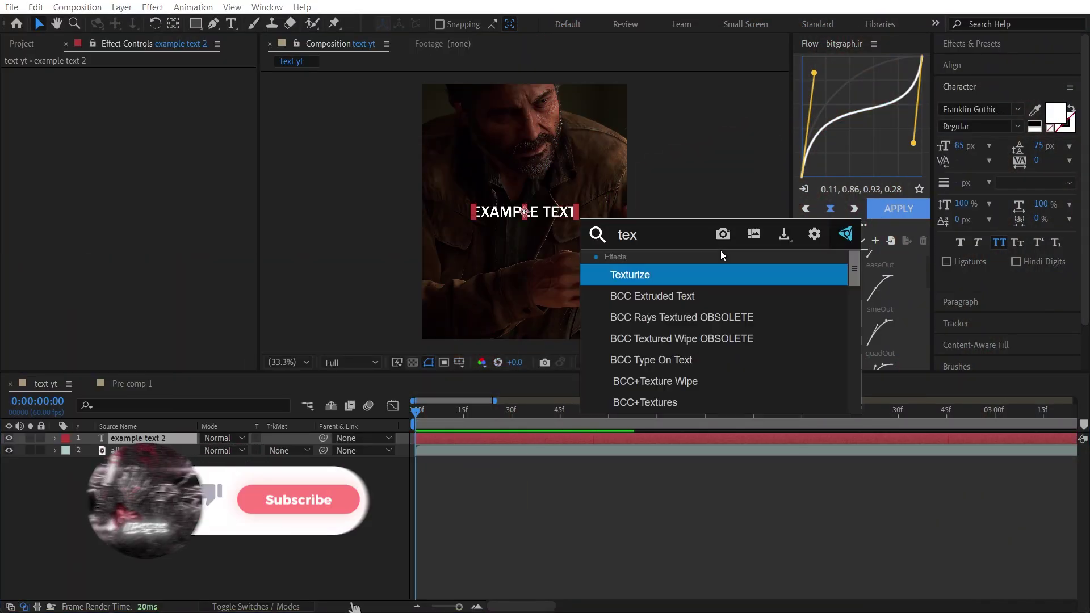
type("t ef")
key("Return")
Step: Add Bevel Alpha to the text layer and move it to the top of the effects
left_click(986, 50)
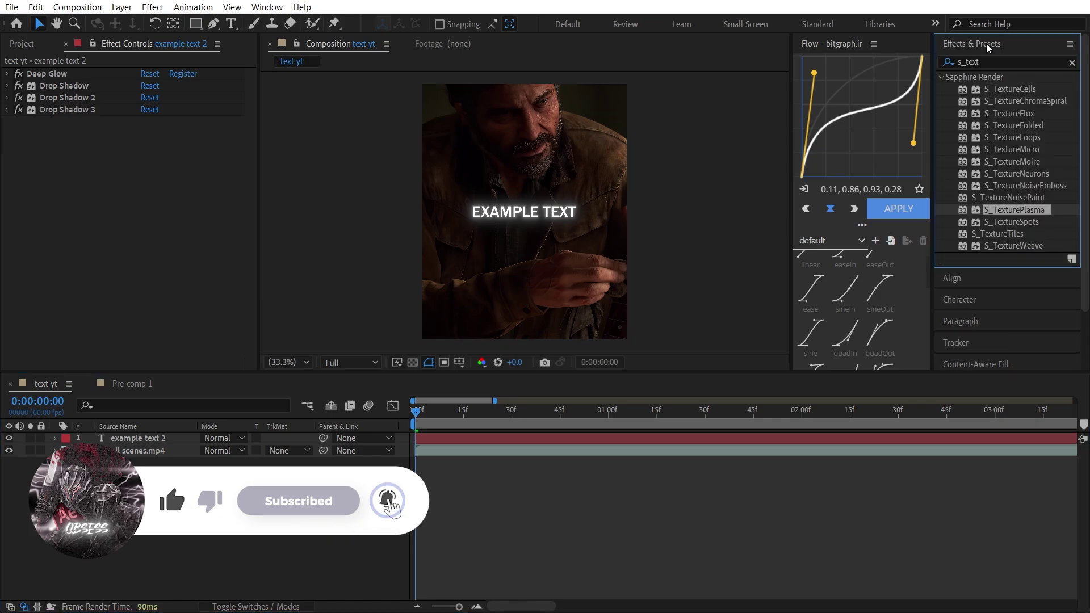
left_click(1002, 63)
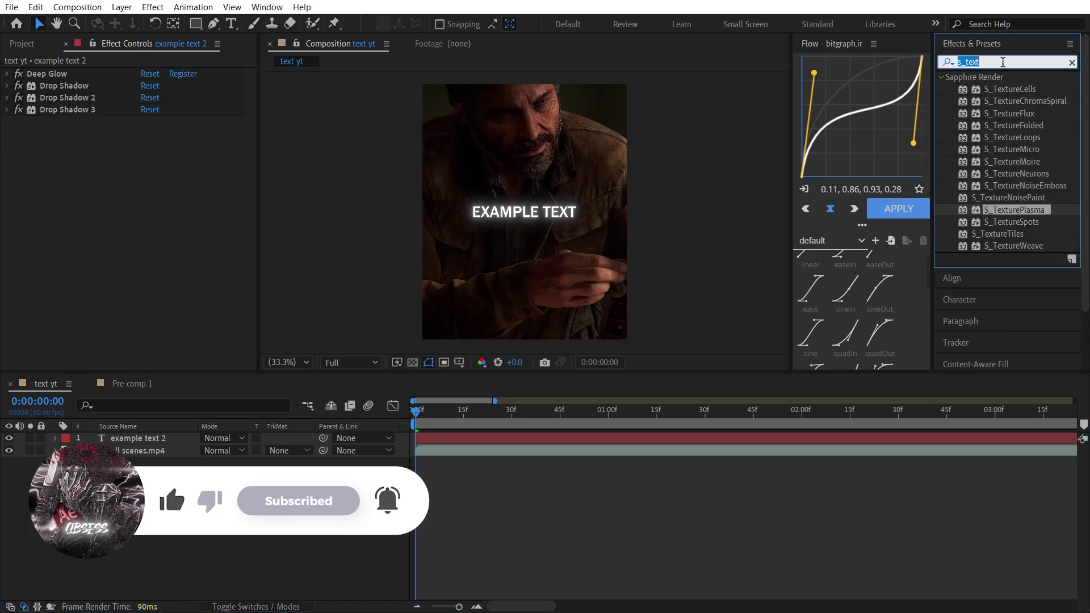
type("bevel")
left_click_drag(992, 221, 106, 171)
left_click(55, 120)
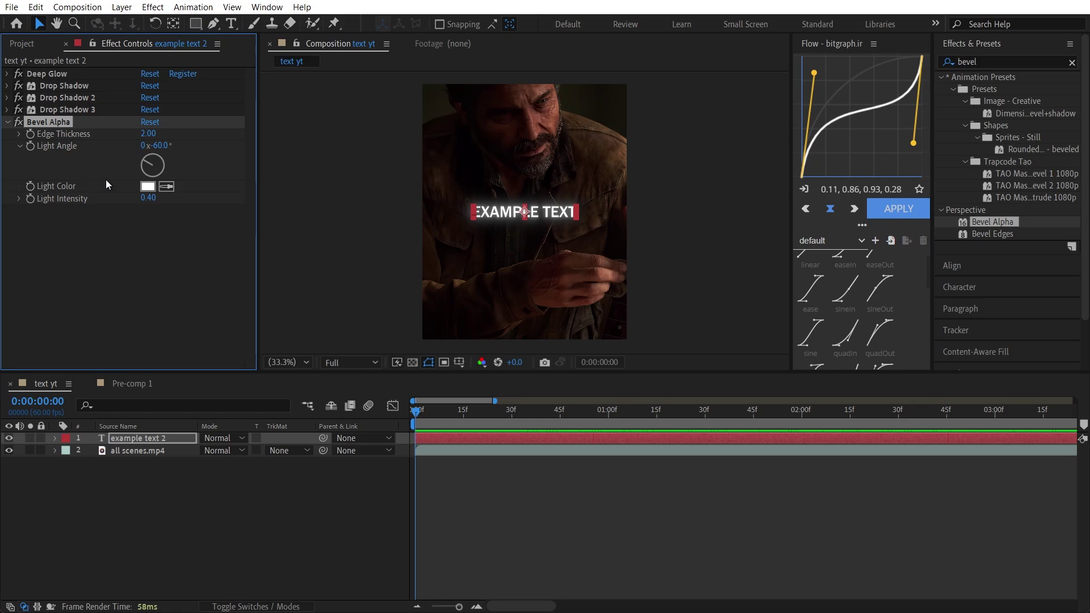
left_click_drag(60, 121, 54, 70)
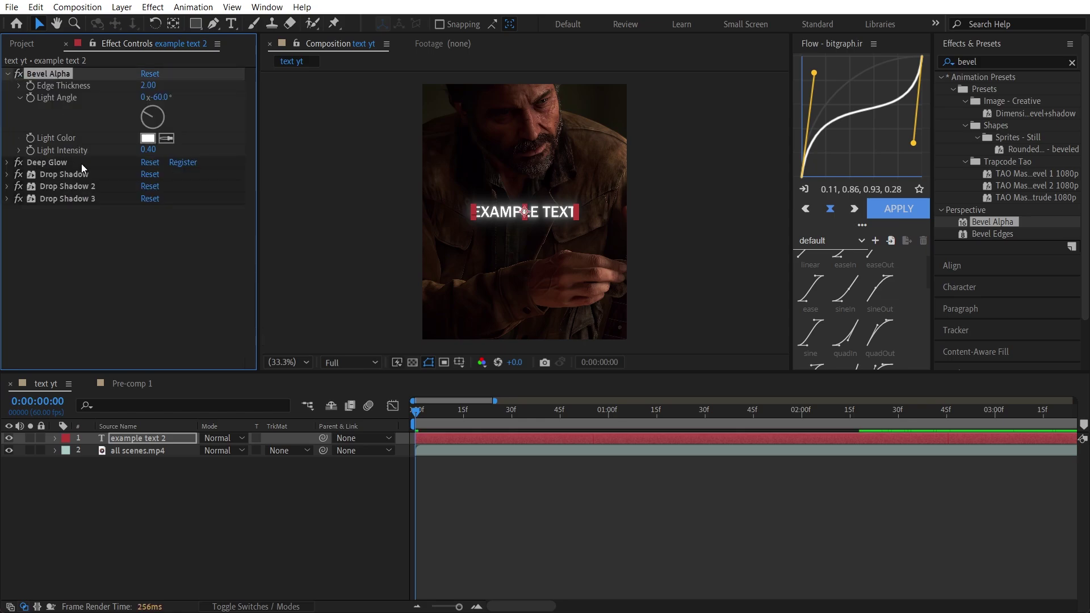
left_click(99, 268)
Step: Set the bevel Edge Thickness to 4, fit the frame, then remove Bevel Alpha
scroll(316, 207, "up", 6)
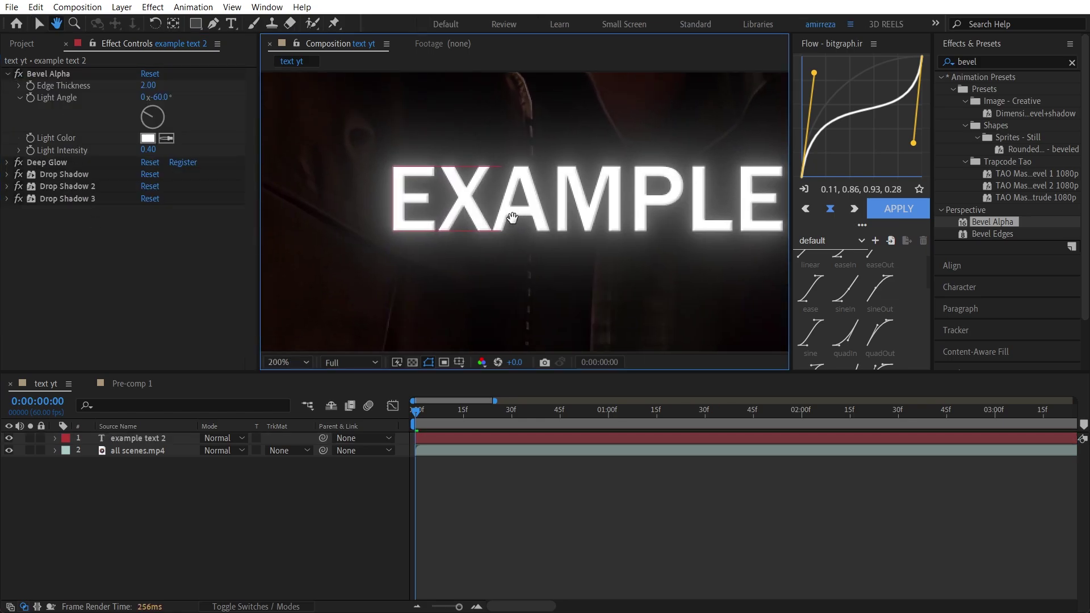
left_click_drag(387, 233, 577, 219)
left_click_drag(445, 151, 463, 213)
left_click(148, 85)
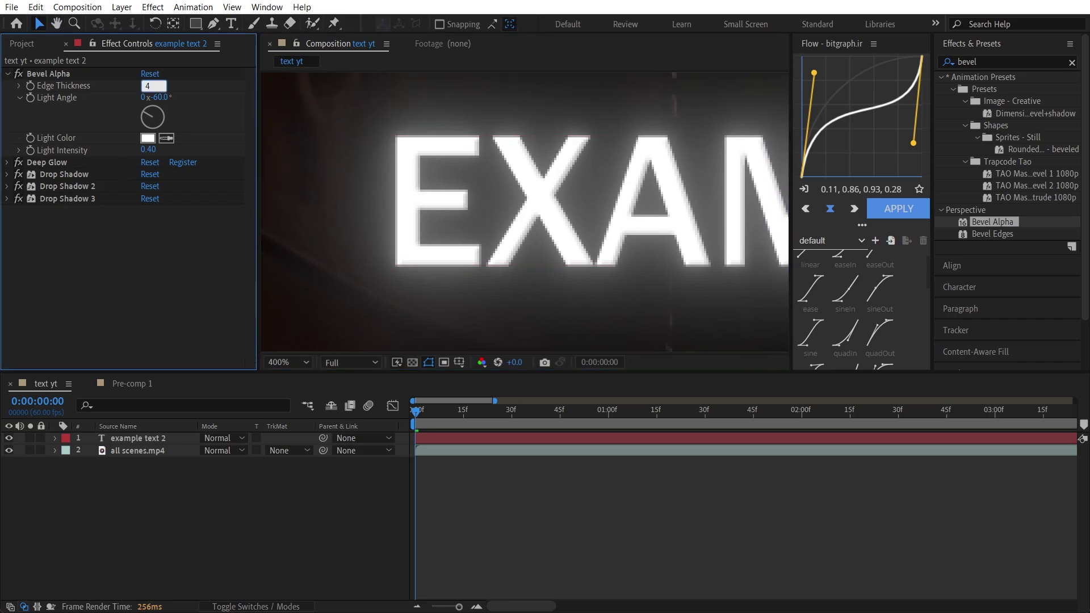
left_click_drag(146, 85, 198, 84)
left_click(198, 84)
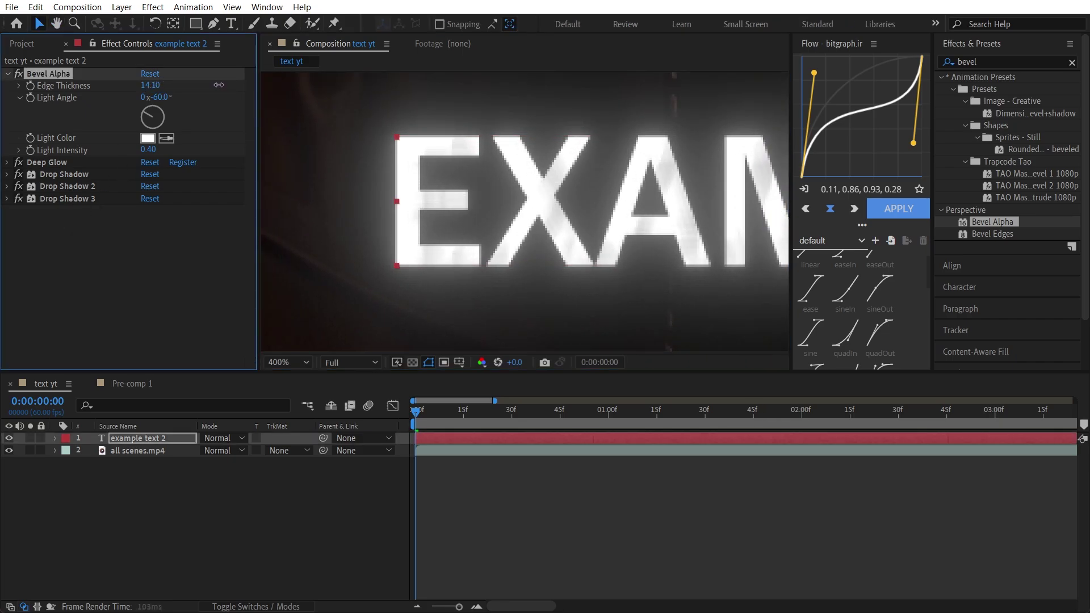
type("4")
key("Return")
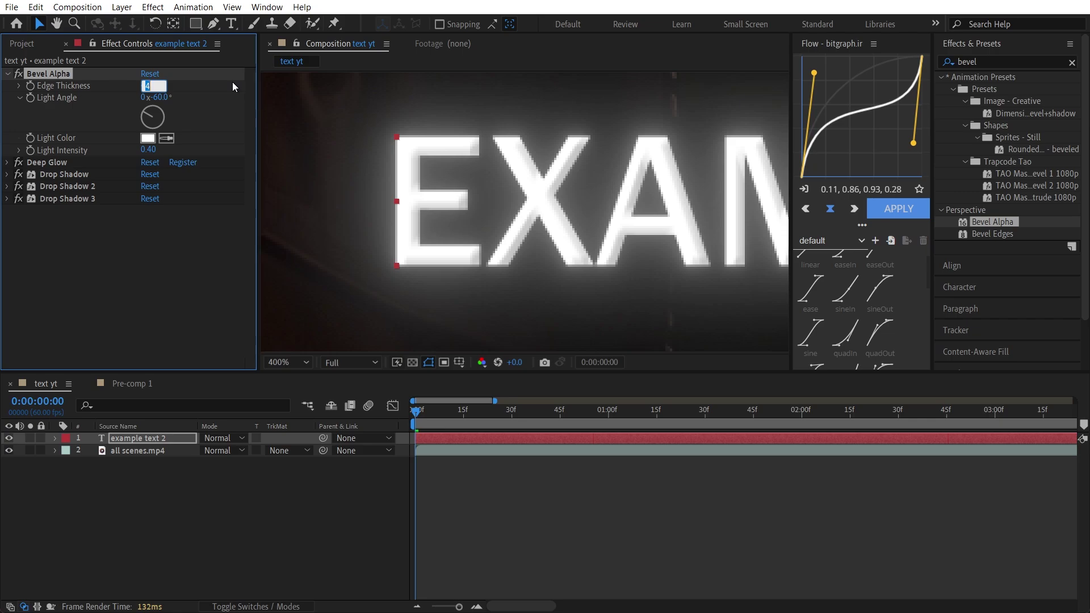
key("shift+/")
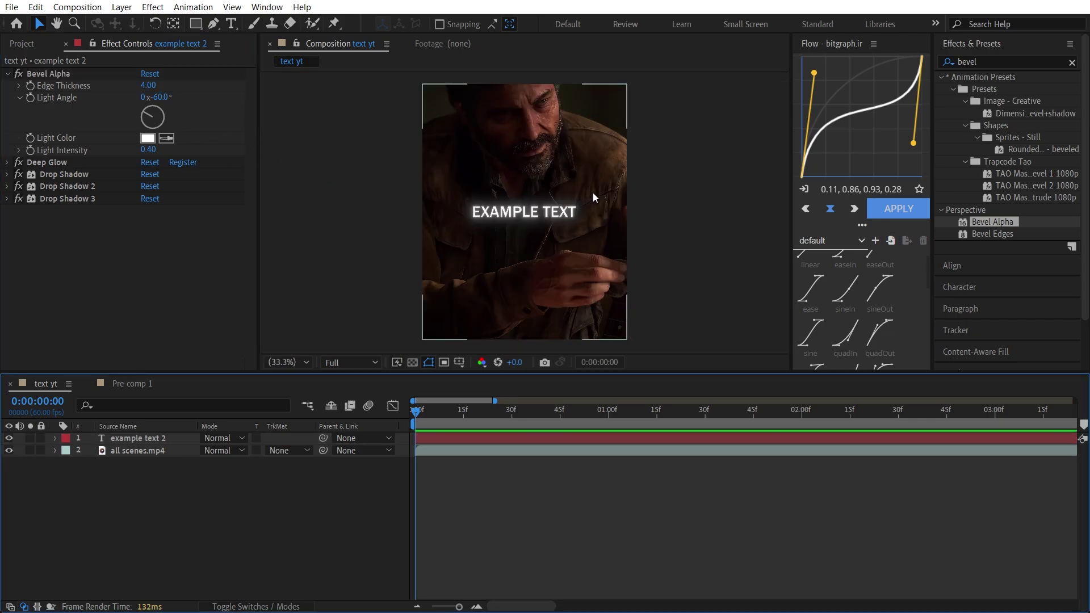
key("ctrl+z")
key("ctrl+z")
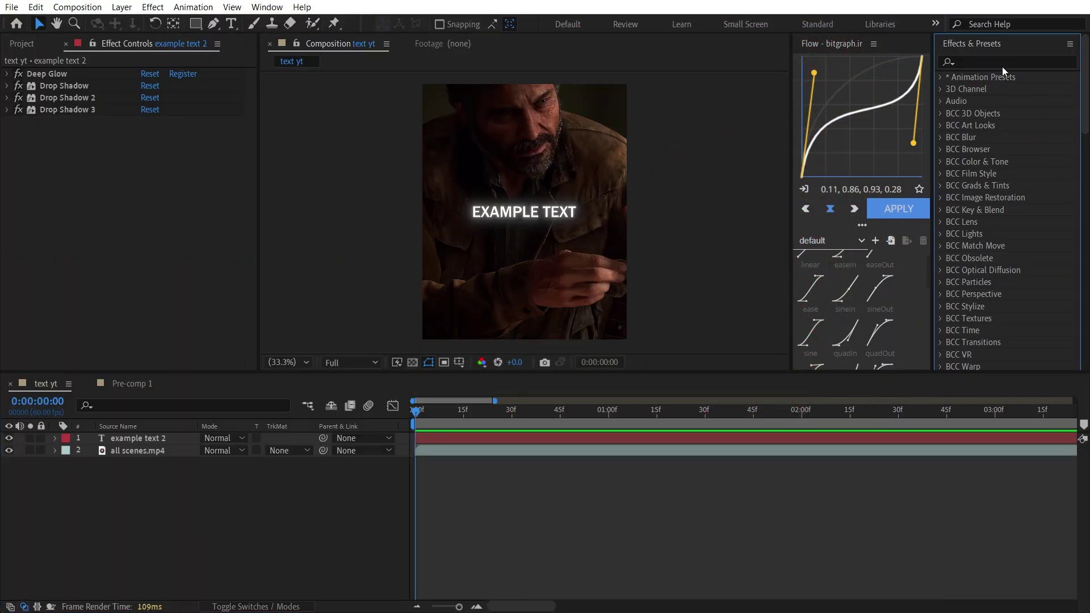
Step: Apply Sapphire S_TextureCells to the EXAMPLE TEXT layer with Color1 set to red
left_click(1003, 62)
type("s_text")
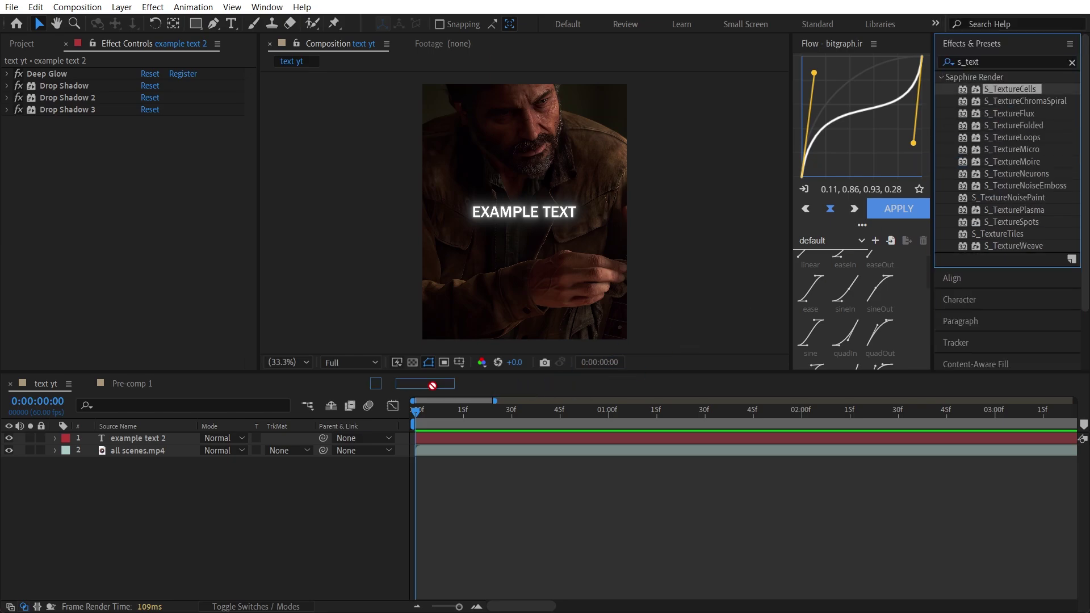
left_click_drag(433, 386, 58, 69)
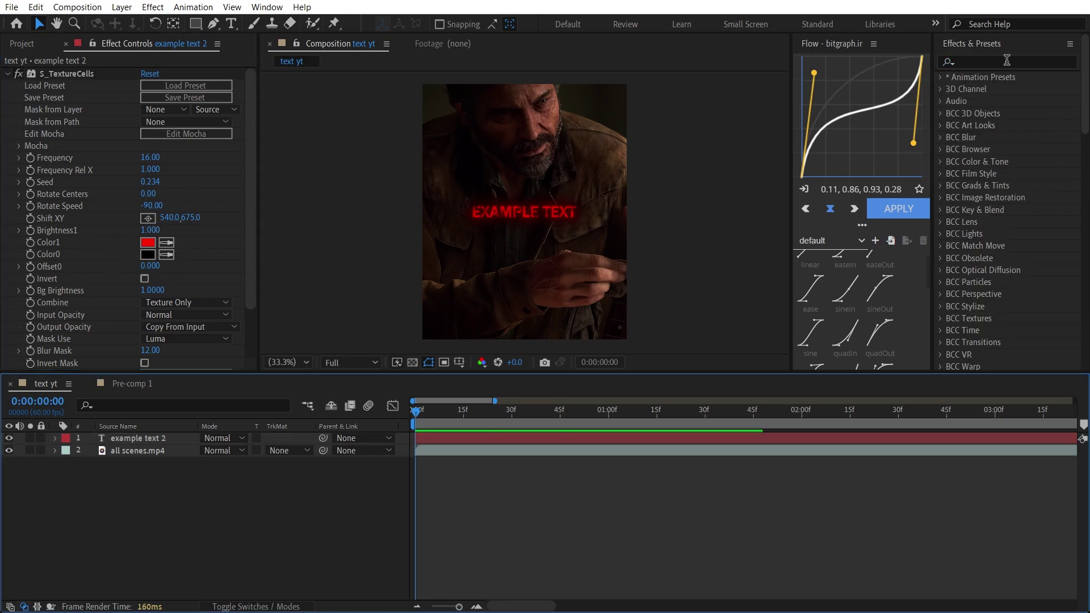
left_click(1007, 59)
Step: Apply BCC Cross Glitch to the text, animated by Pct. Done set to 12
type("b")
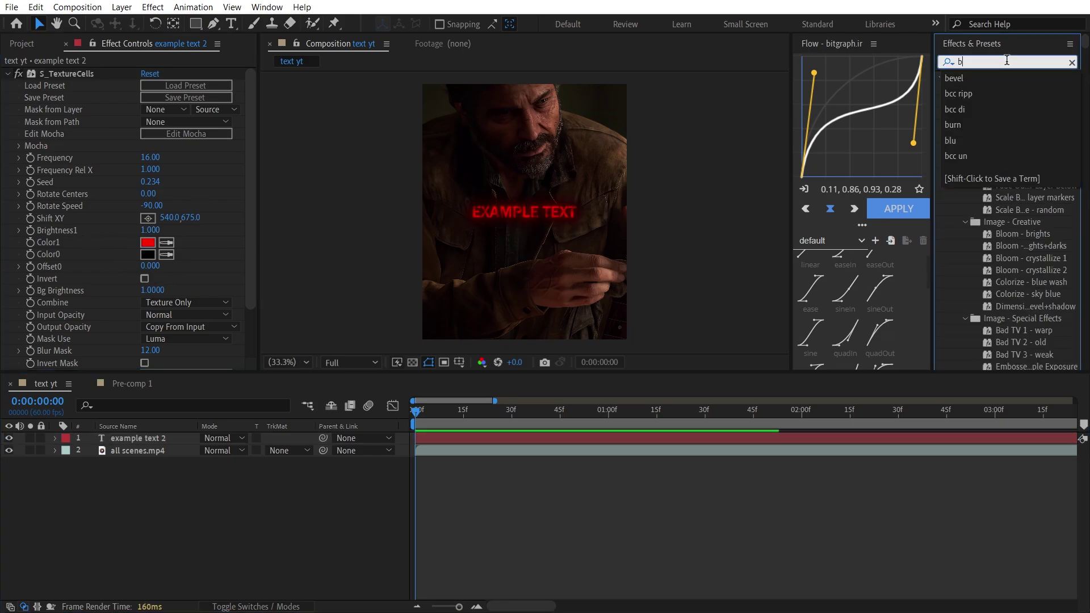
type("cc cros")
left_click(1037, 91)
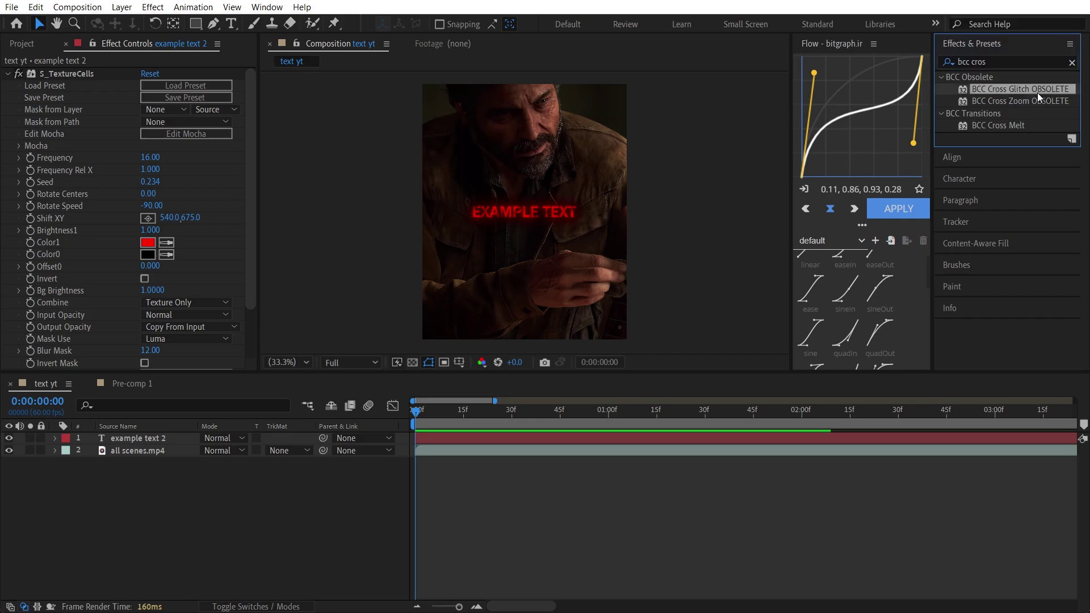
left_click_drag(117, 108, 106, 73)
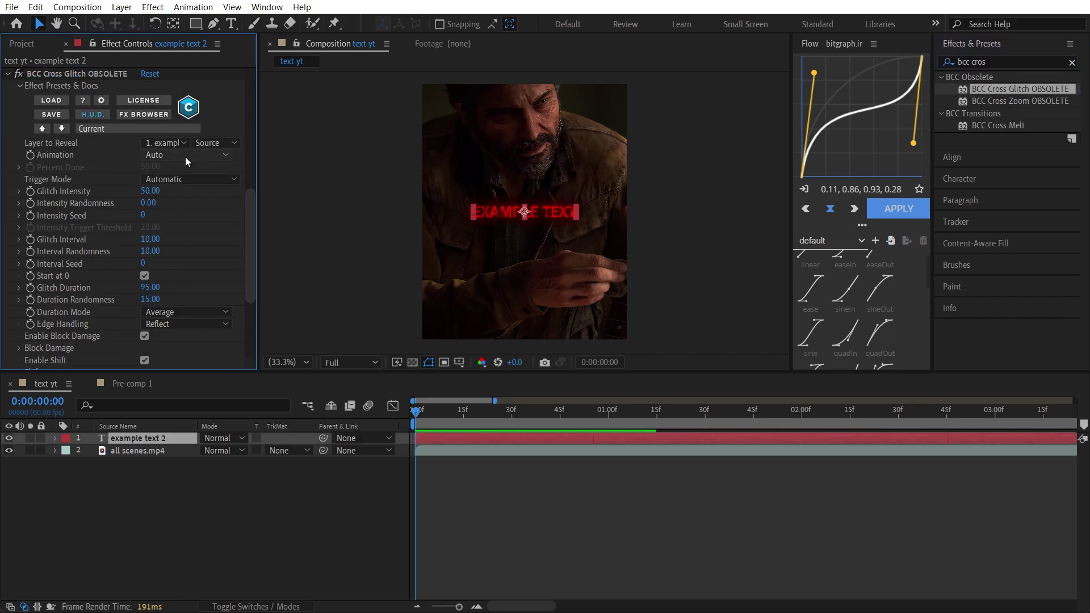
left_click(160, 155)
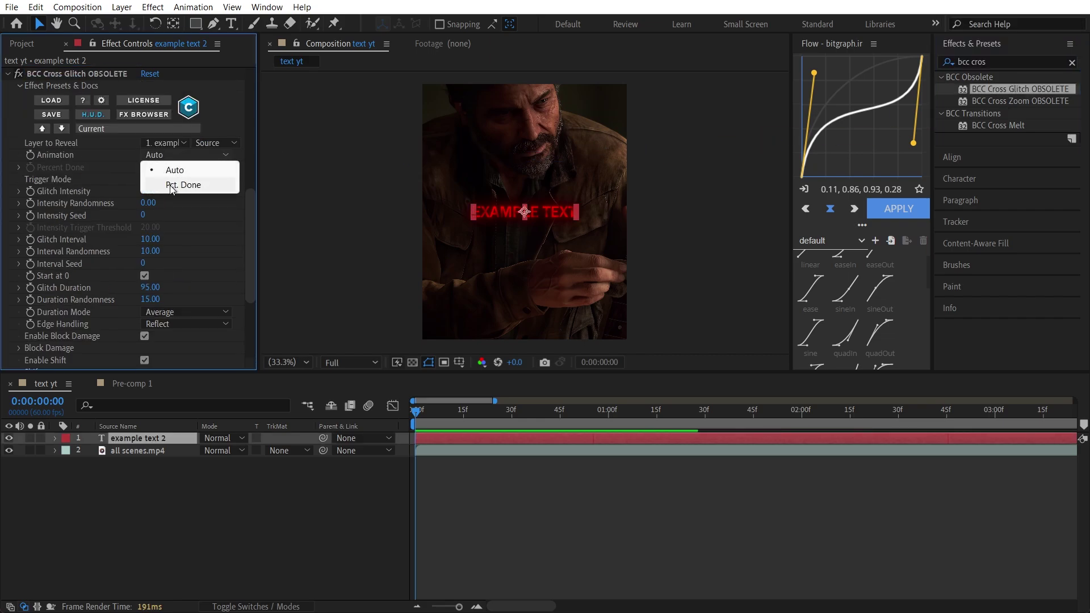
left_click(170, 186)
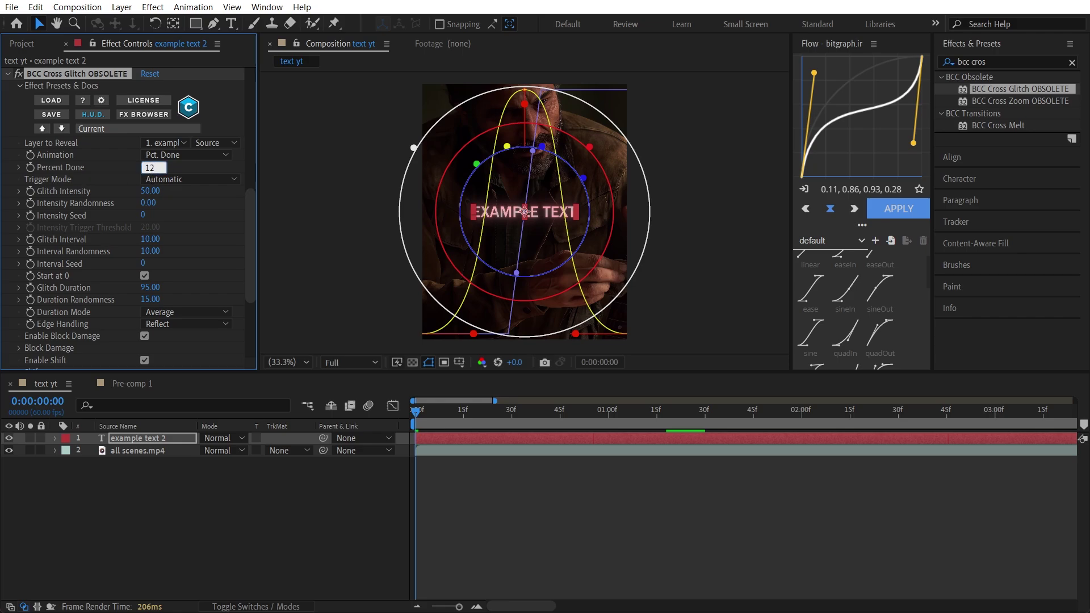
type("12")
key("Return")
Step: Set Glitch Intensity to 12 and preview the glitching text
key("z")
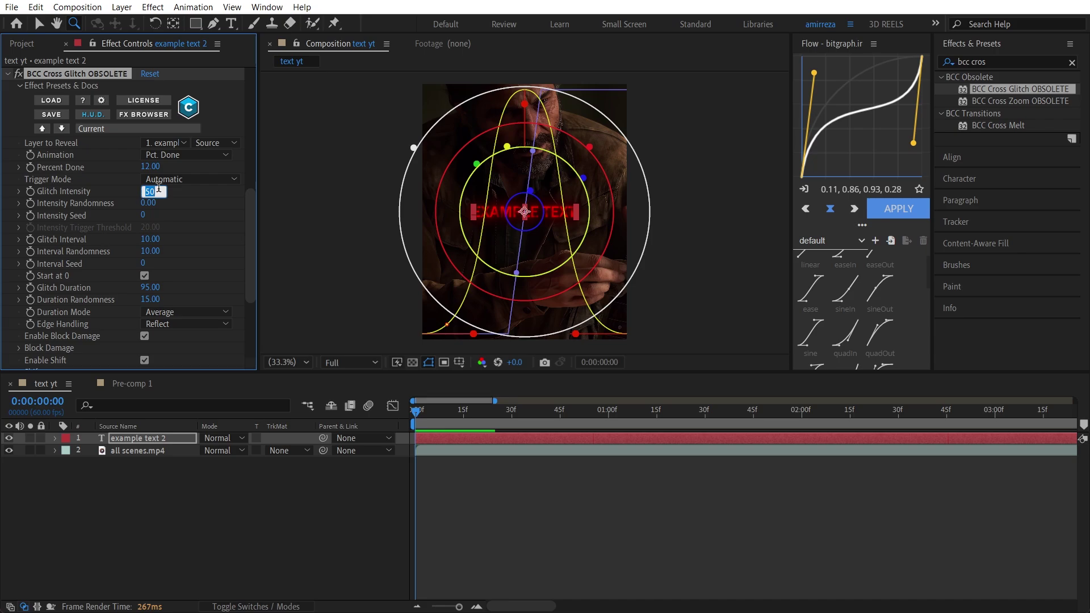
type("12")
key("Return")
key("v")
key("space")
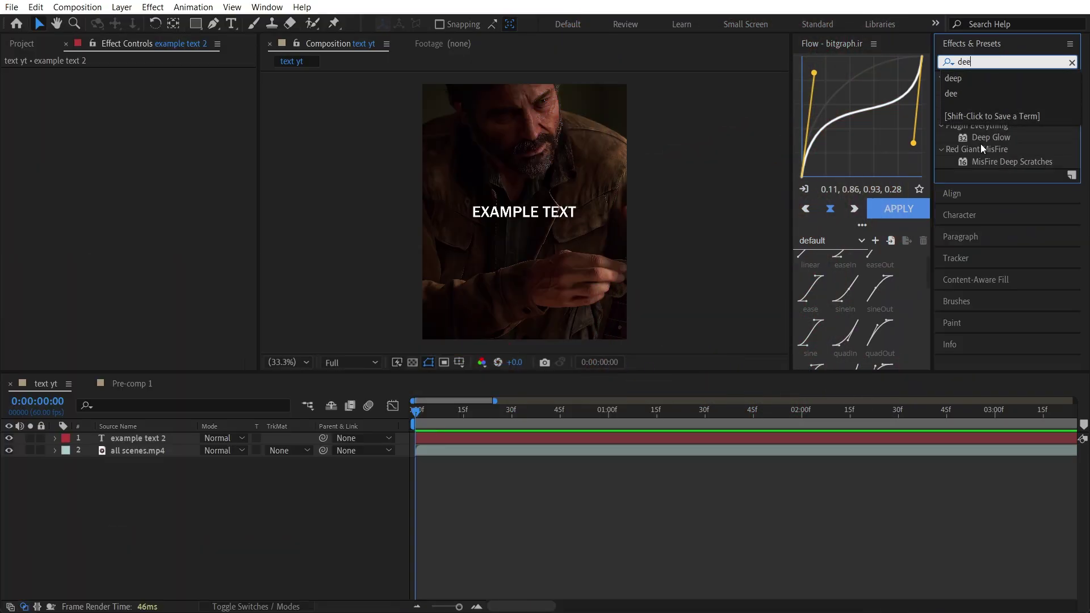
Step: Apply Deep Glow and a Drop Shadow with softness 12 to the text layer
left_click_drag(990, 136, 499, 438)
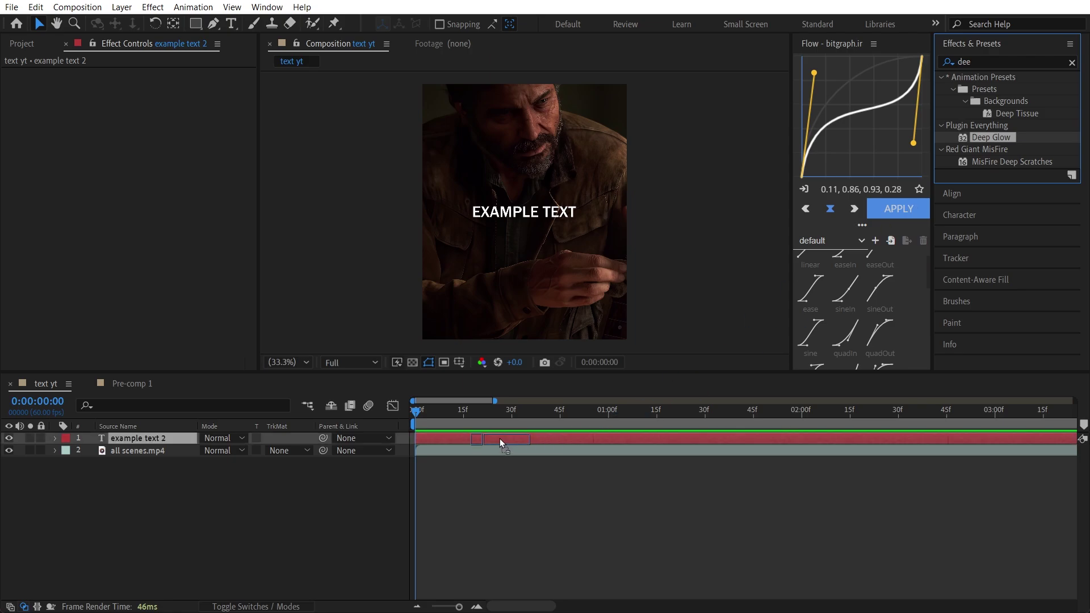
key("ctrl+f")
type("drop s")
left_click_drag(1007, 113, 110, 289)
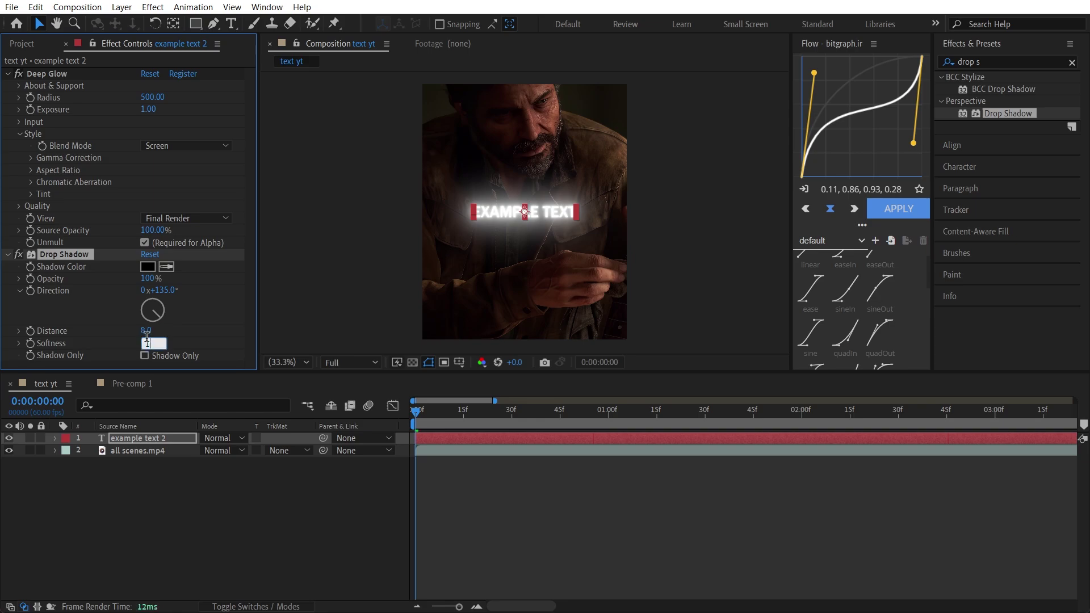
type("12")
left_click(190, 324)
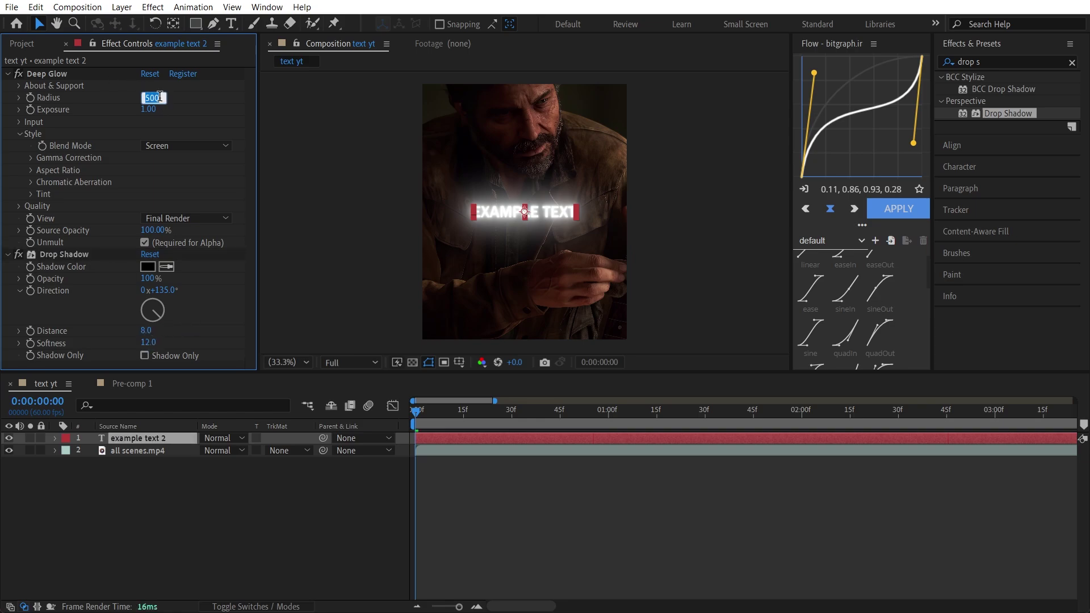
Step: Set the Deep Glow radius to 300 and exposure to 0.2
type("300")
key("Return")
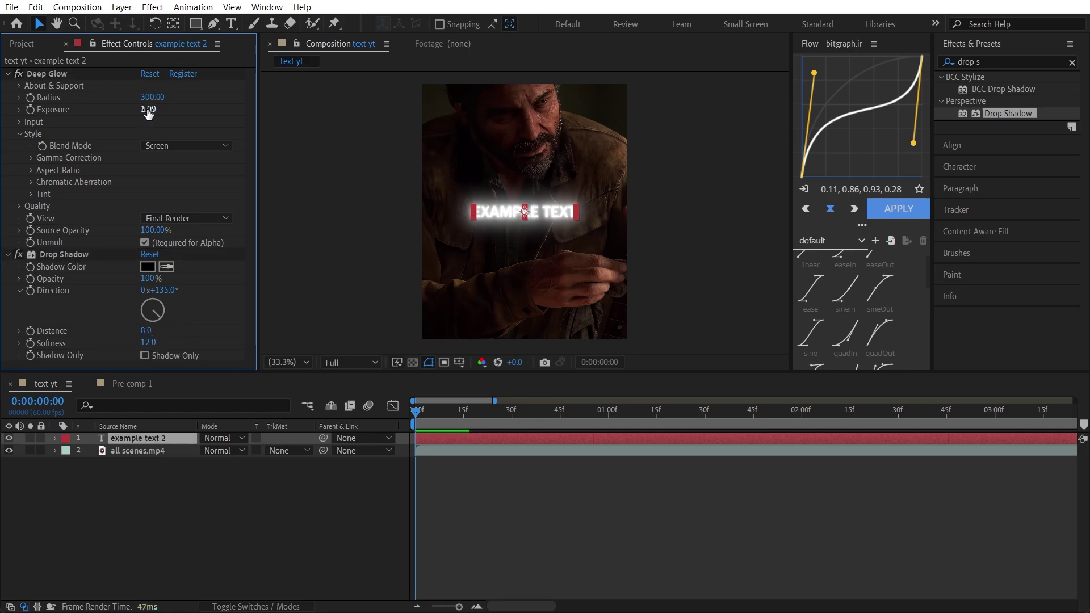
type("0.2")
key("Return")
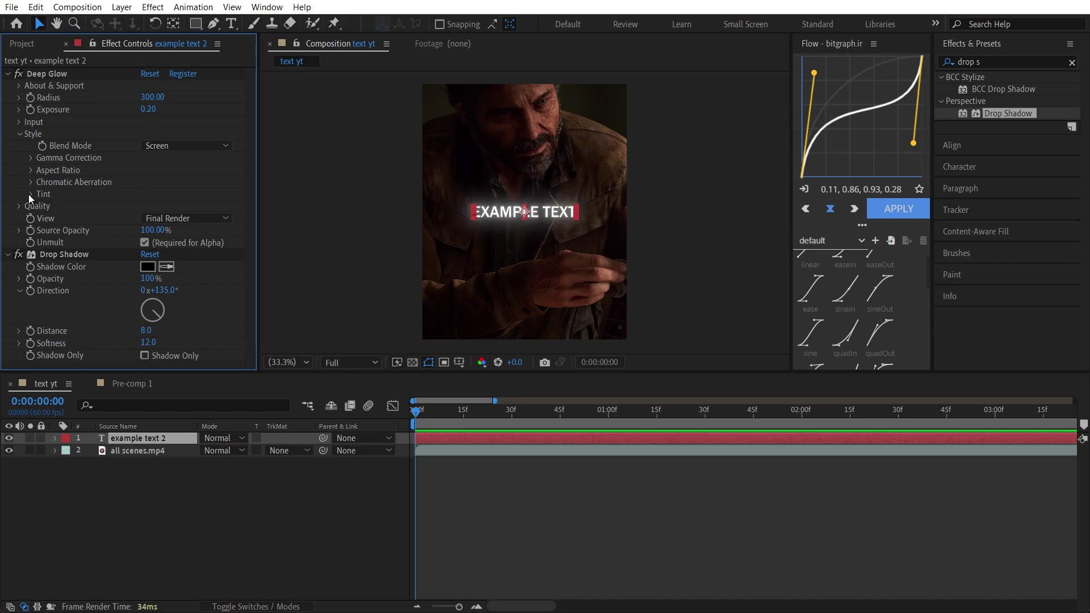
Step: Enable the glow's Tint and set the tint colour to blue
left_click(144, 206)
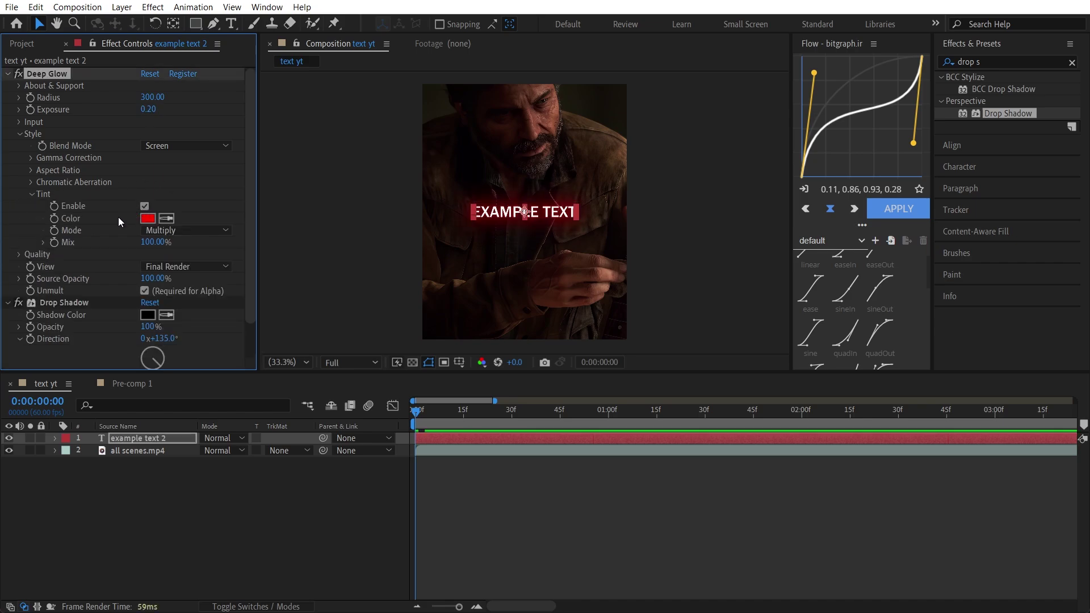
left_click(149, 218)
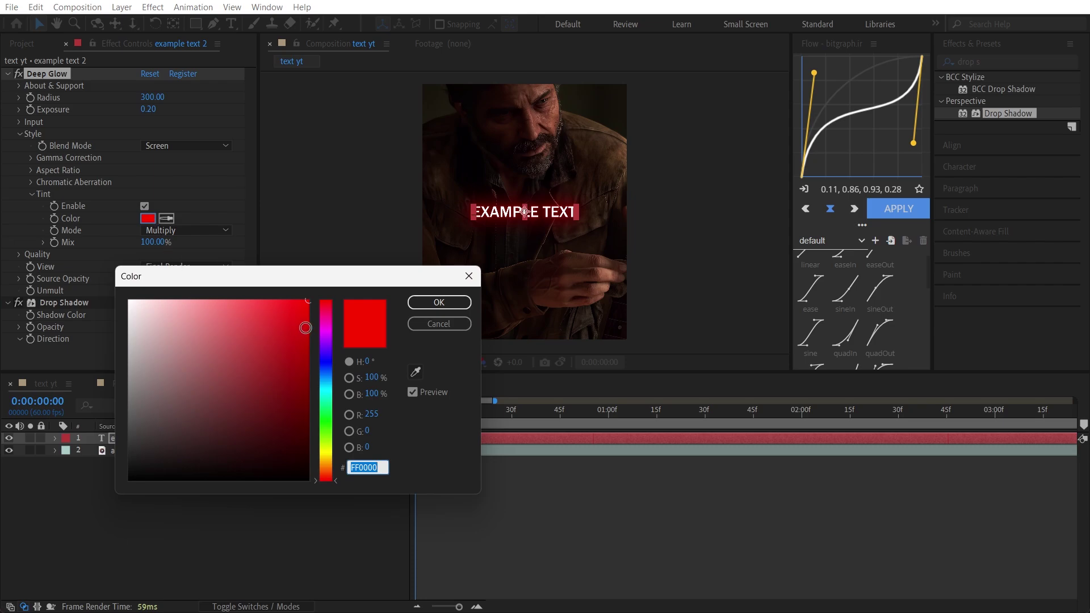
left_click(326, 312)
left_click_drag(325, 311, 331, 366)
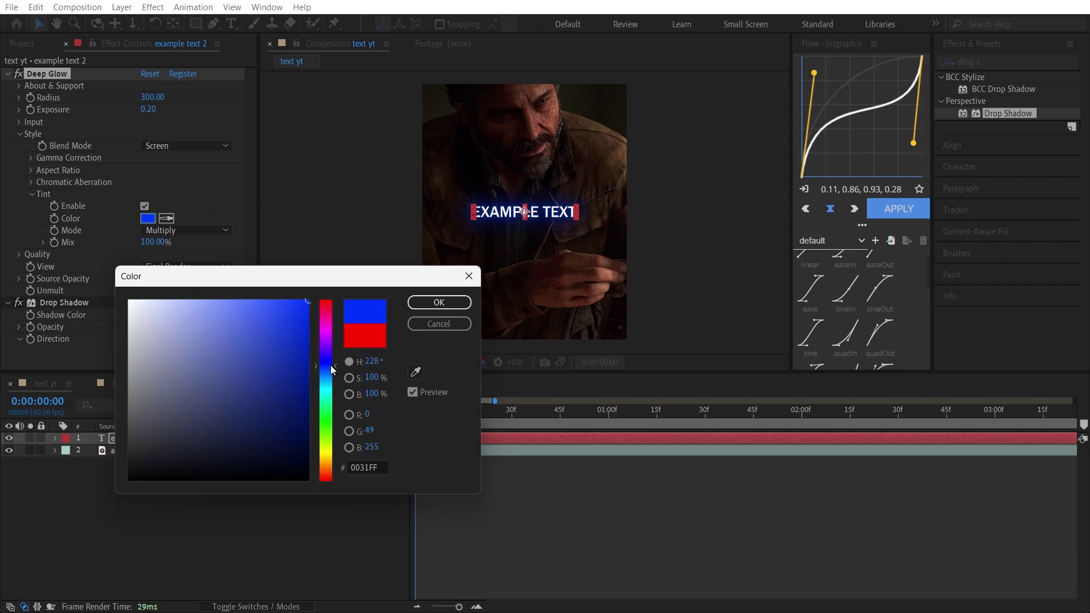
left_click(439, 302)
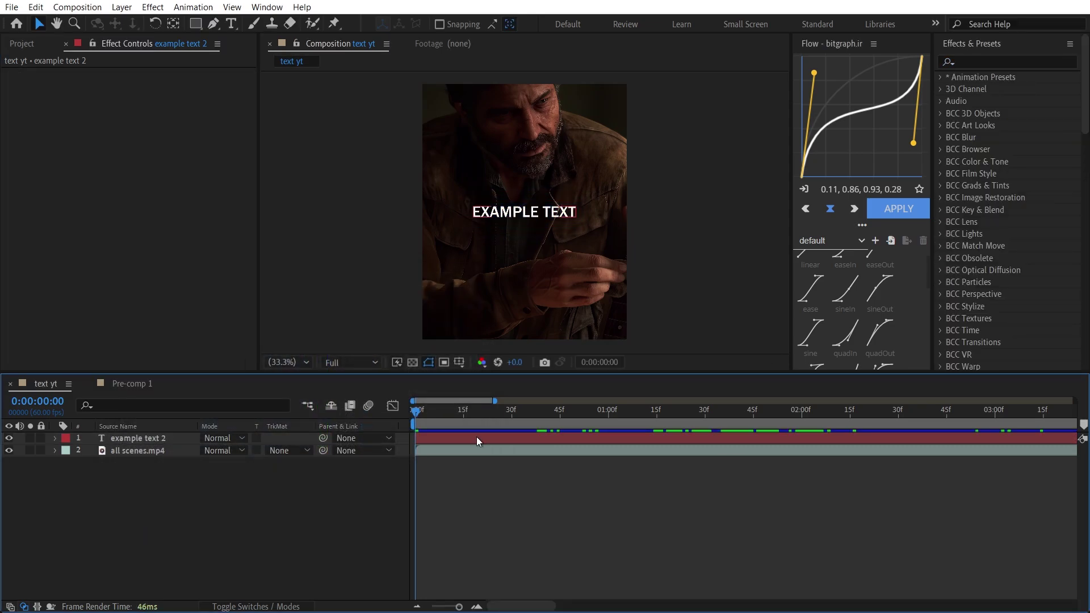
left_click(475, 437)
Step: Deselect the text layer and open the Window menu's panel list
left_click(495, 473)
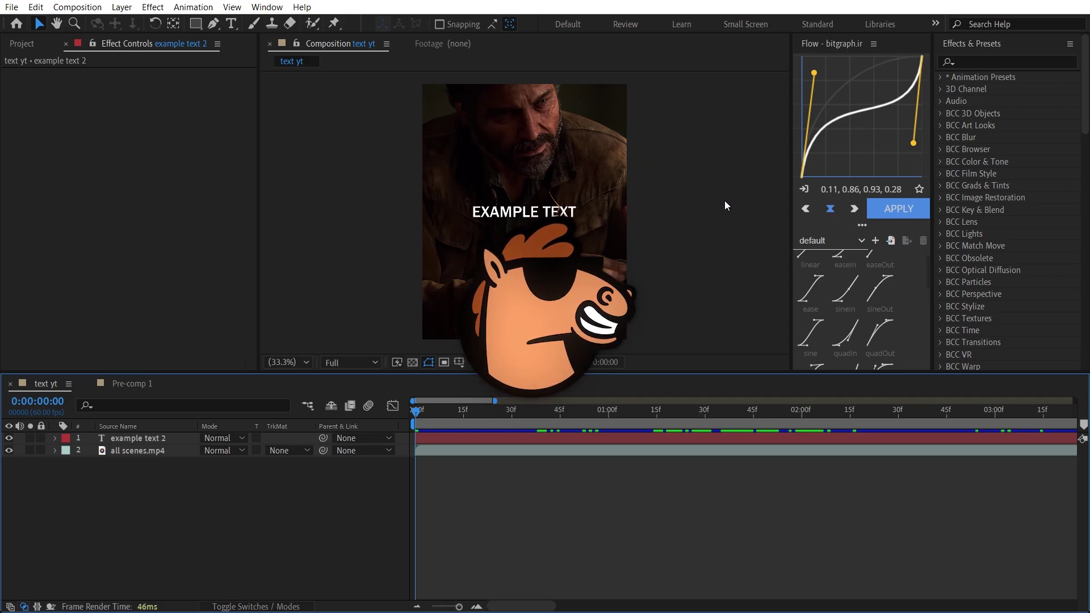
left_click(271, 8)
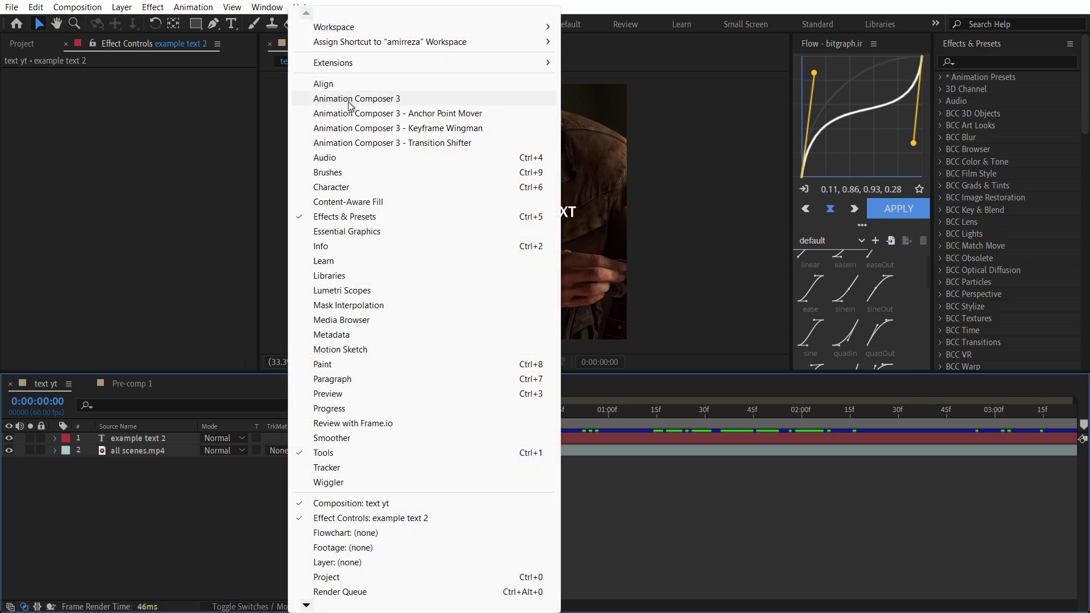
Step: Open Animation Composer 3 and browse Starter Presets > Transitions - Text Layer
left_click(350, 101)
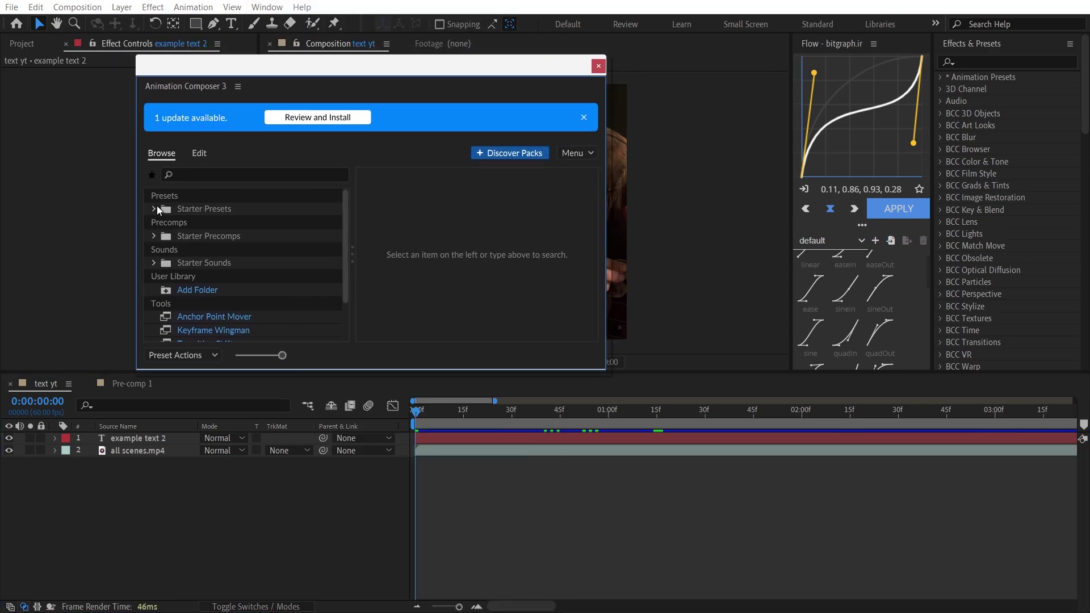
left_click(154, 209)
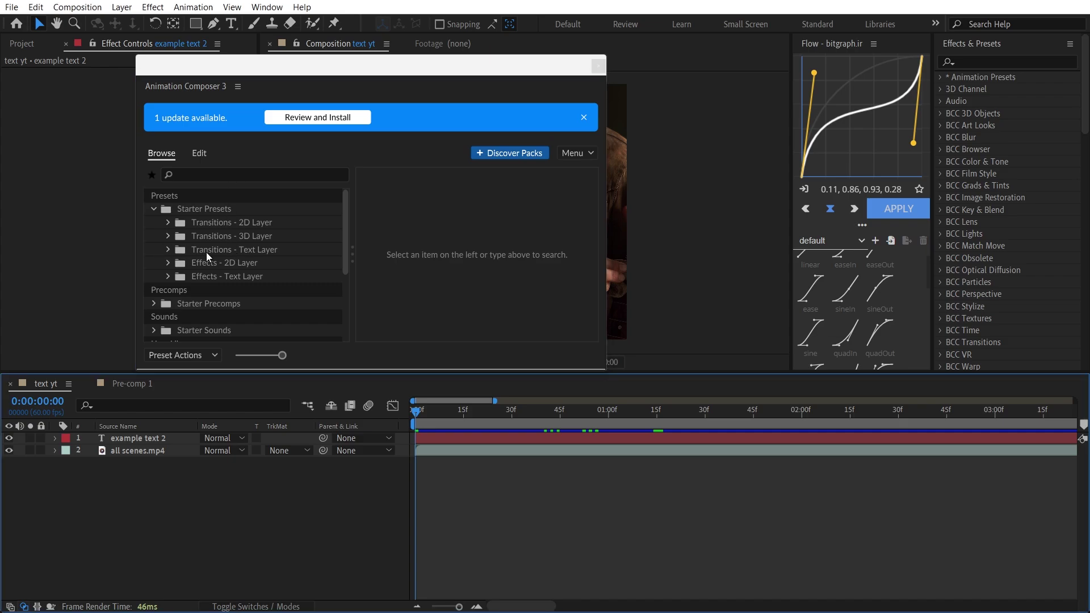
left_click(243, 250)
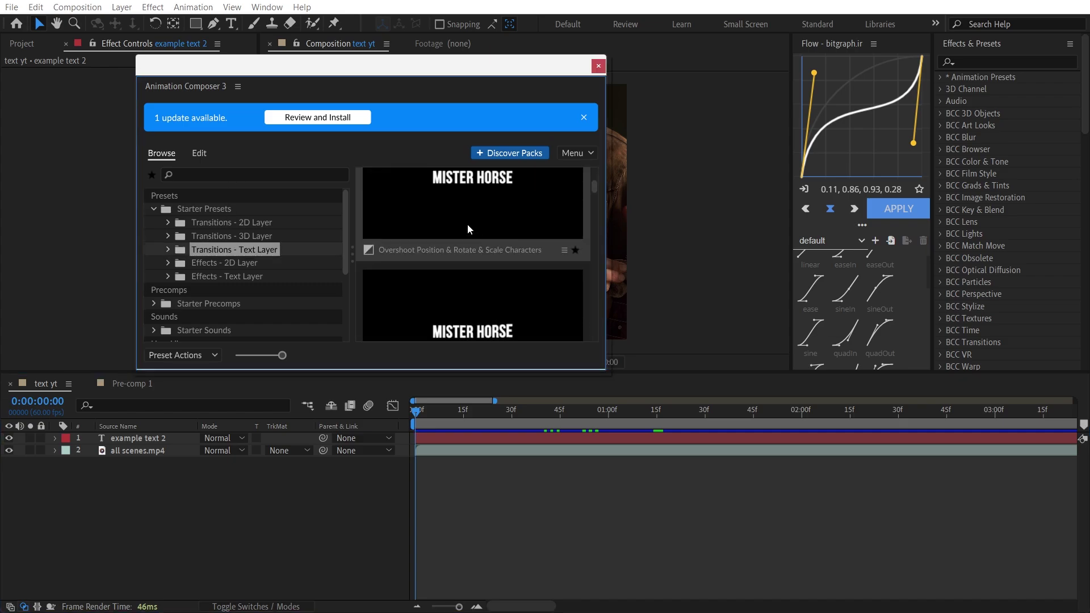
scroll(467, 223, "down", 2)
scroll(462, 234, "down", 1)
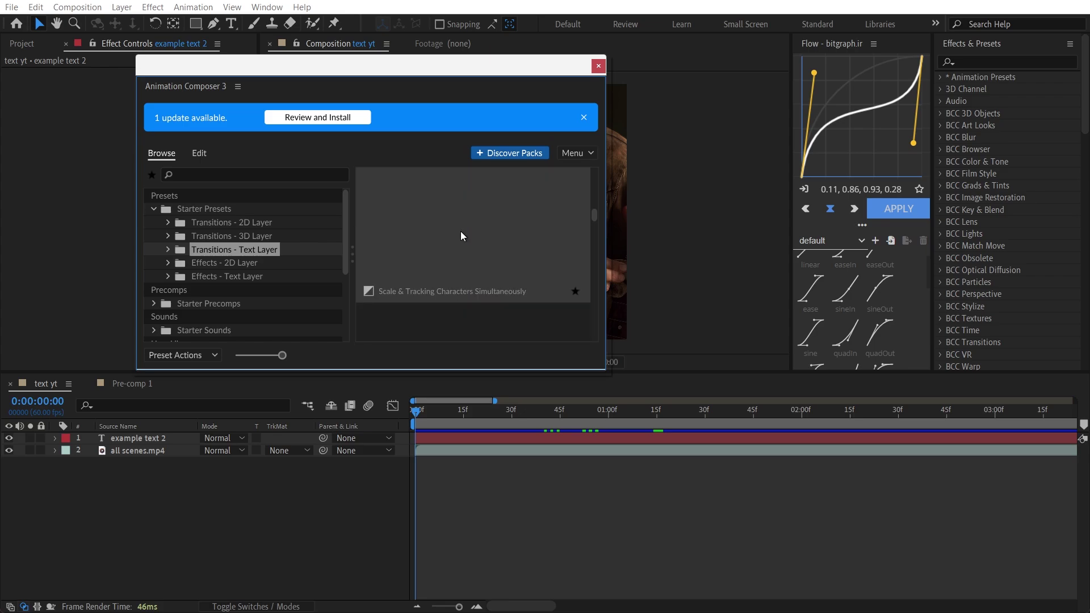
scroll(478, 264, "up", 3)
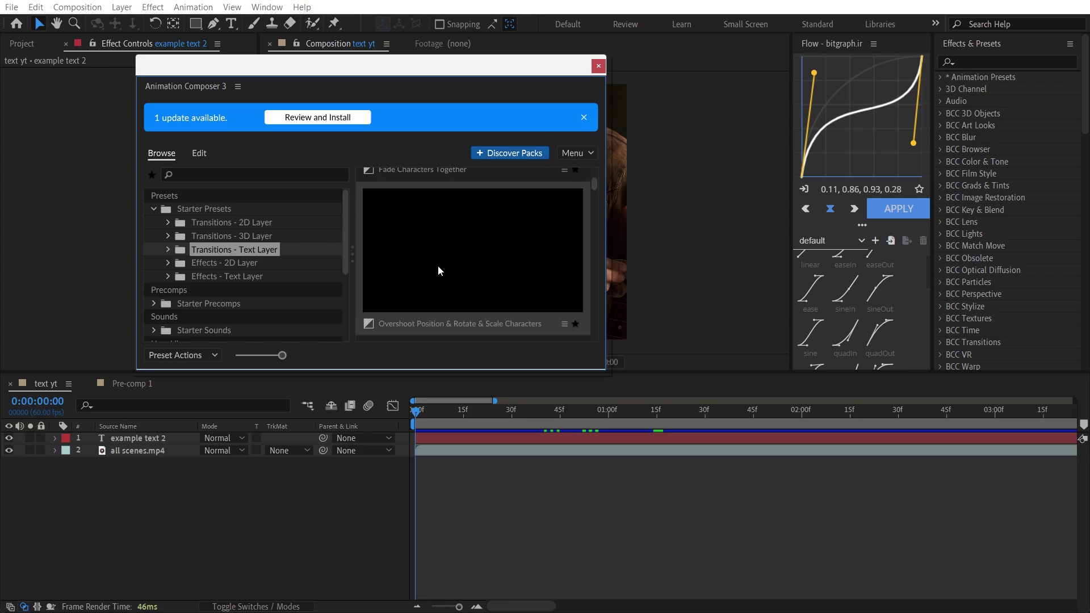
Step: Apply Overshoot Position & Rotate & Scale Characters to example text 2 and preview it
left_click(447, 436)
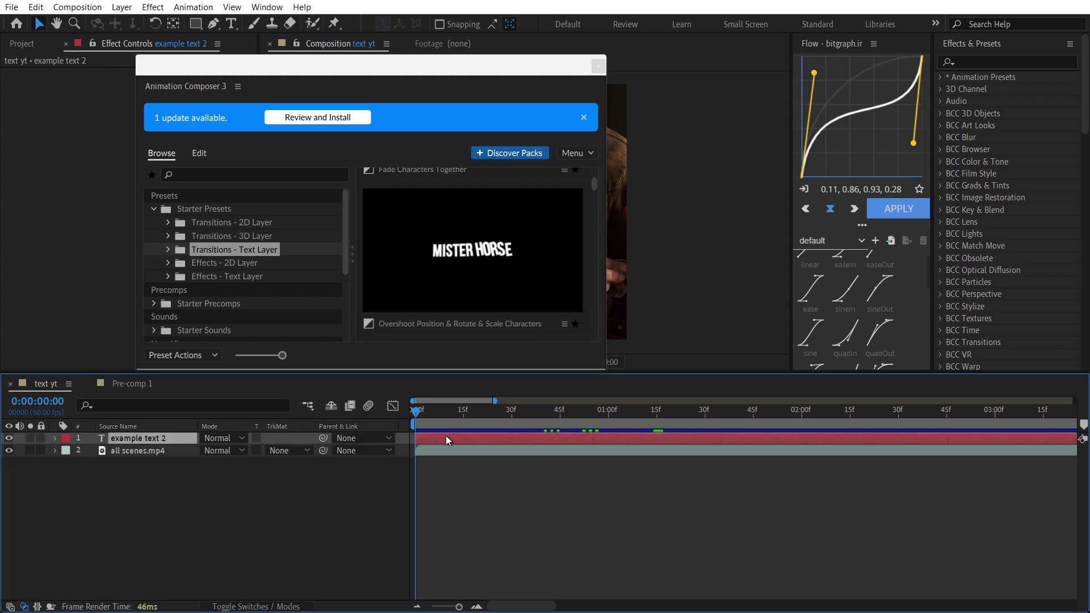
double_click(460, 240)
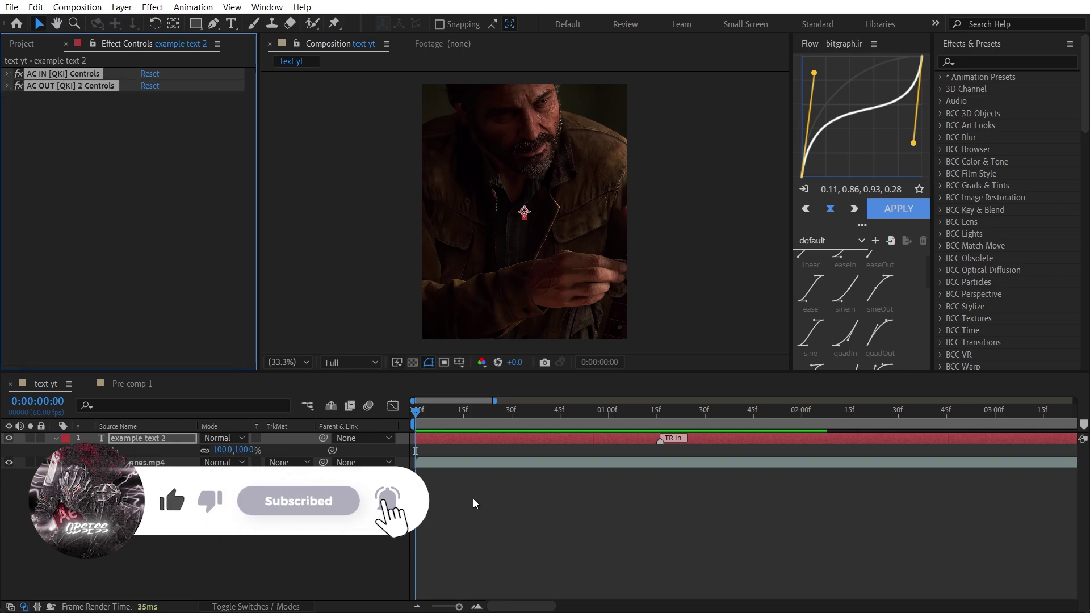
left_click(474, 504)
key("space")
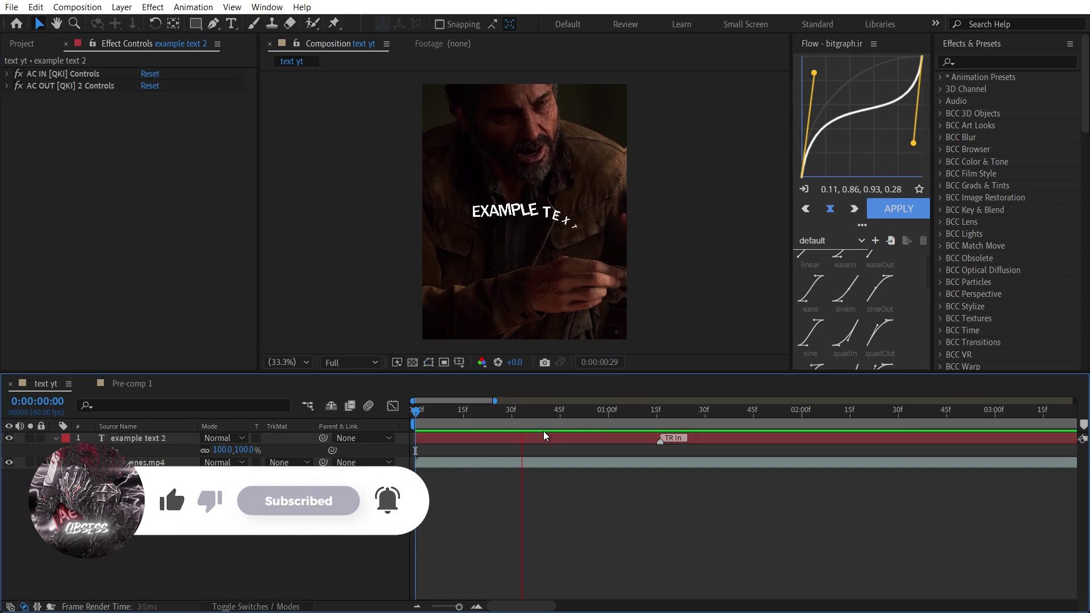
key("space")
left_click(441, 439)
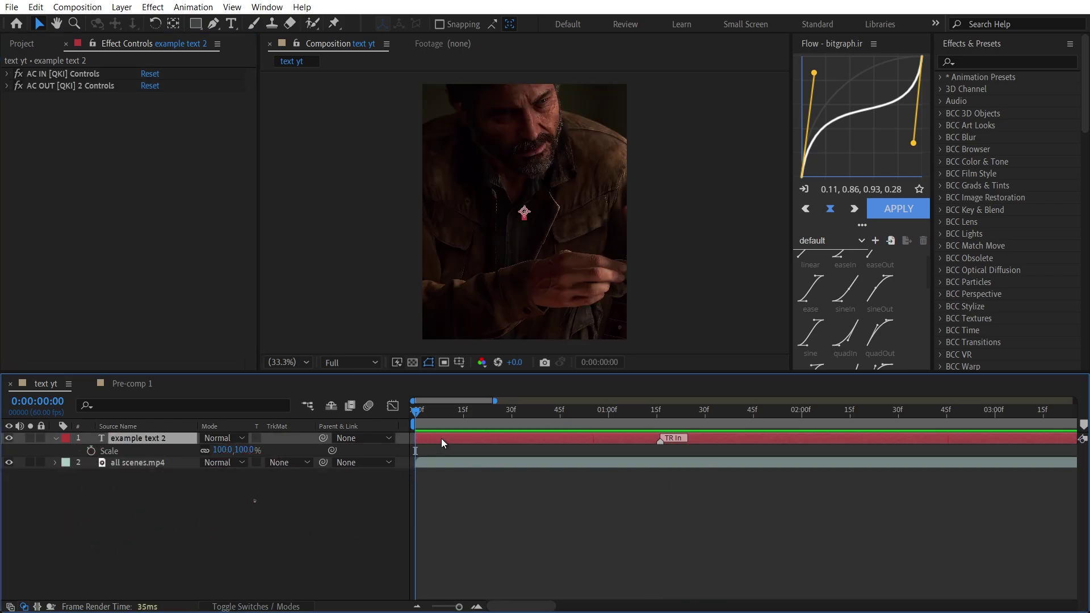